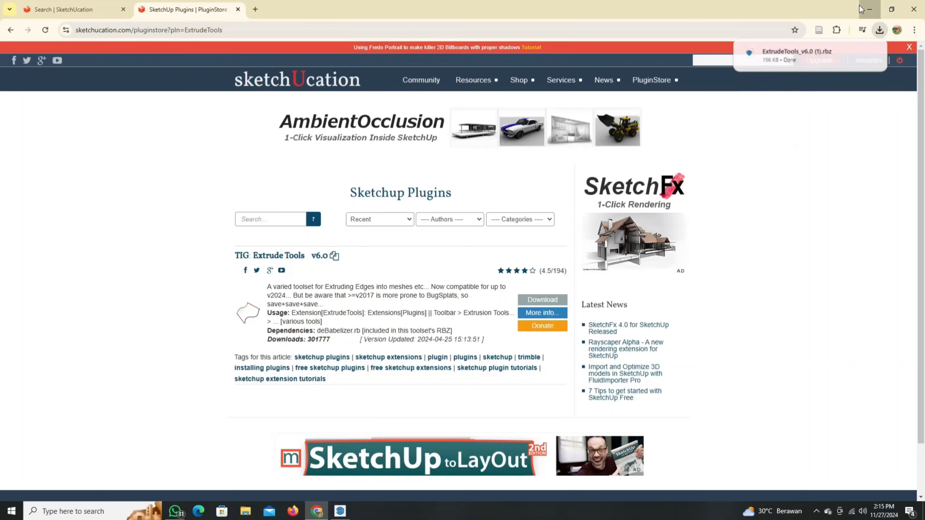
Step: Switch to SketchUp and install the downloaded ExtrudeTools_v6.0 (1) file from Downloads as an extension, then close the Extension Manager
left_click(869, 10)
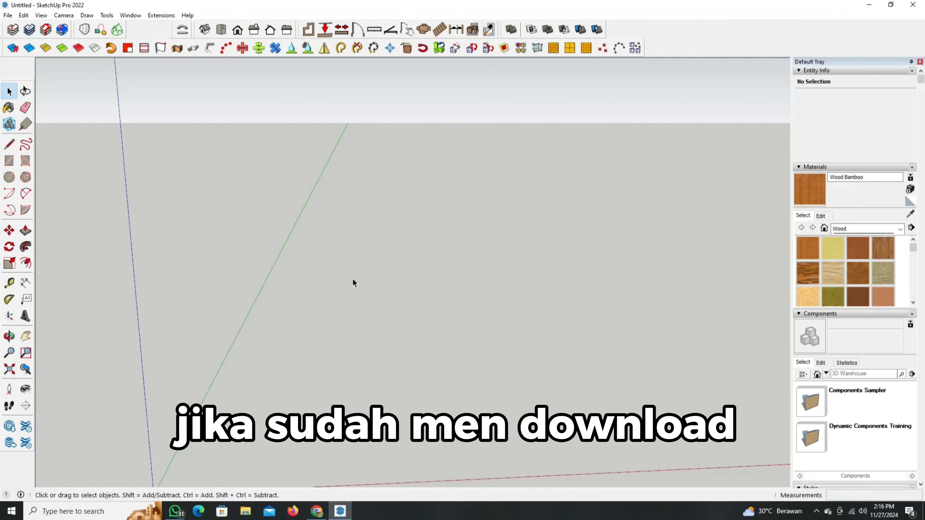
left_click(161, 15)
left_click(225, 35)
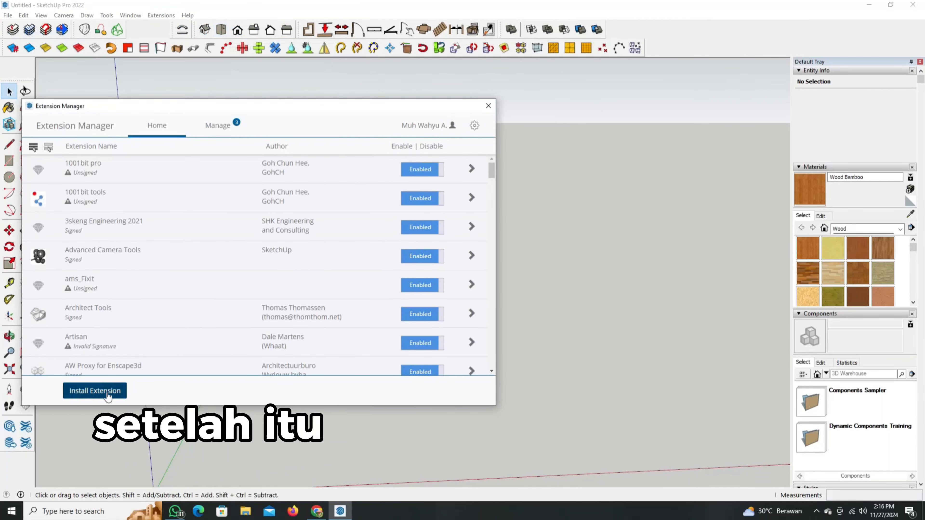
left_click(94, 391)
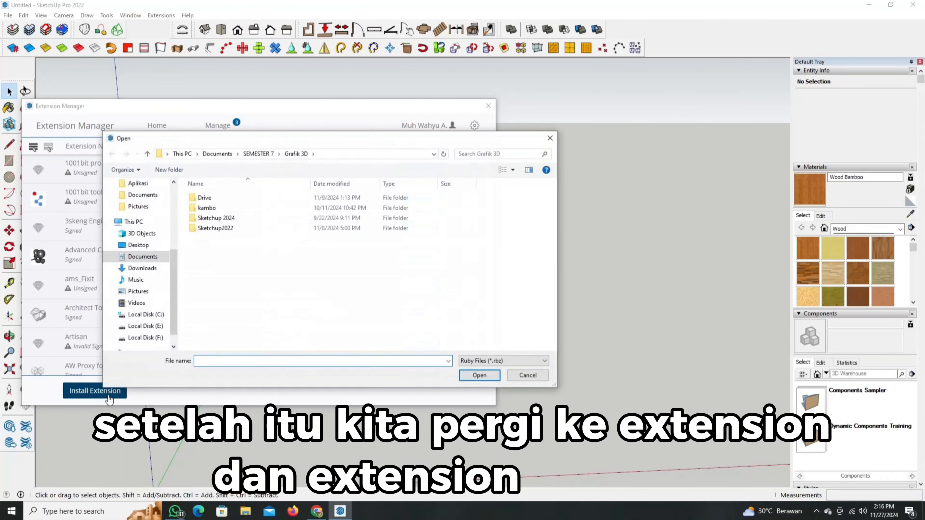
scroll(140, 231, "up", 1)
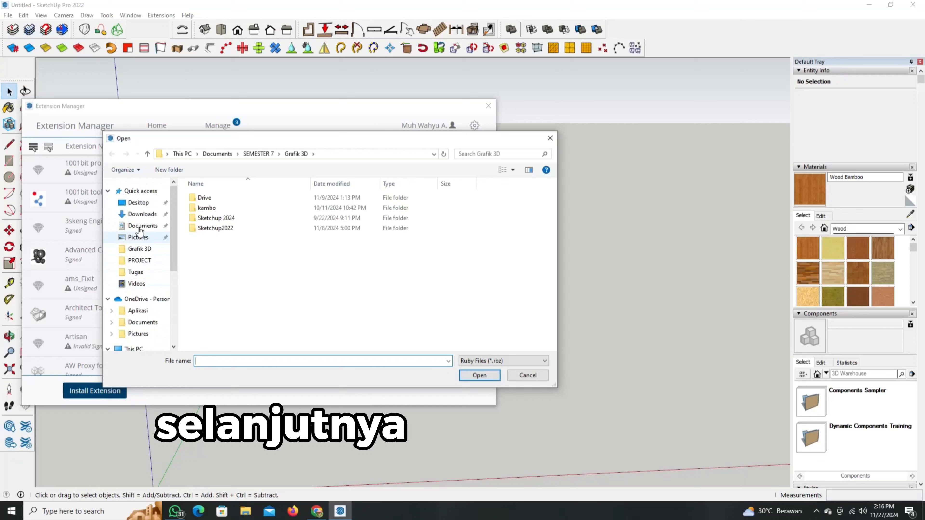
left_click(135, 215)
left_click(286, 211)
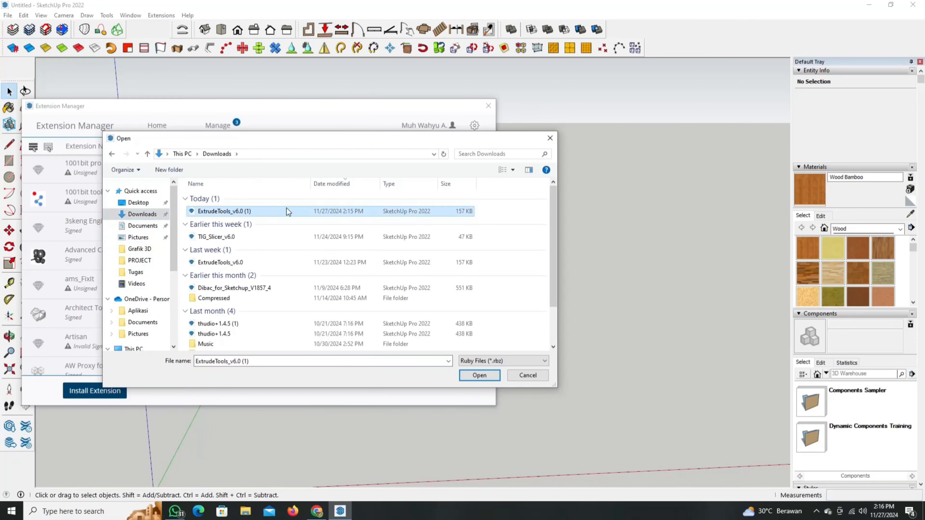
left_click(489, 375)
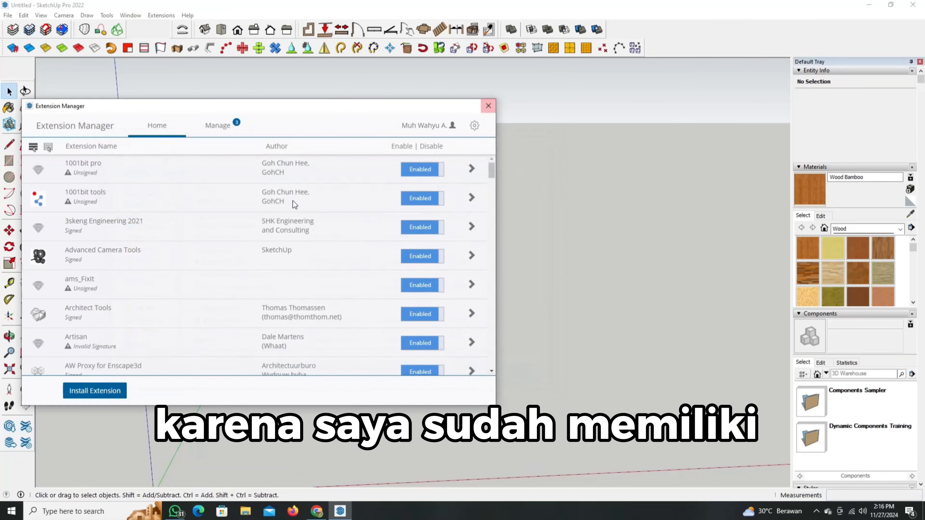
left_click(488, 108)
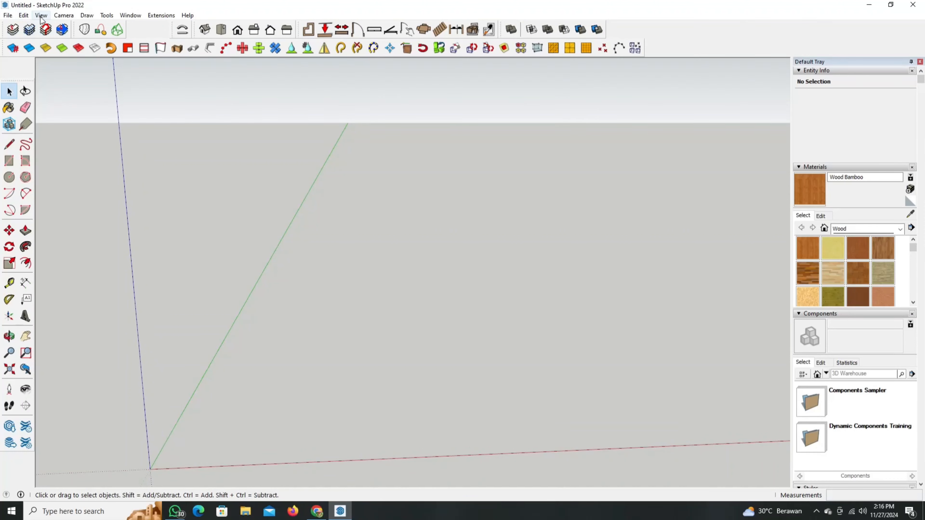
Step: Enable the Extrusion Tools toolbar and place it near the upper middle of the modeling area
left_click(47, 15)
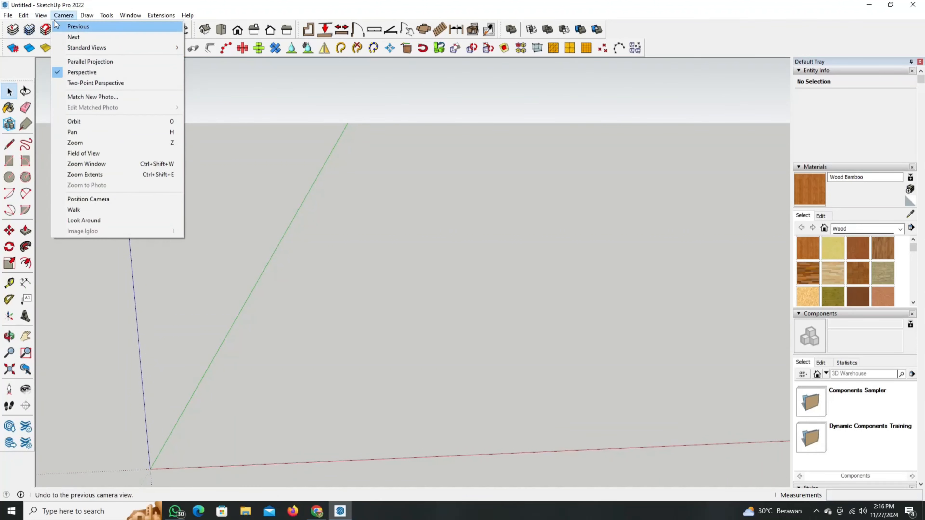
left_click(57, 25)
left_click(42, 19)
left_click(54, 24)
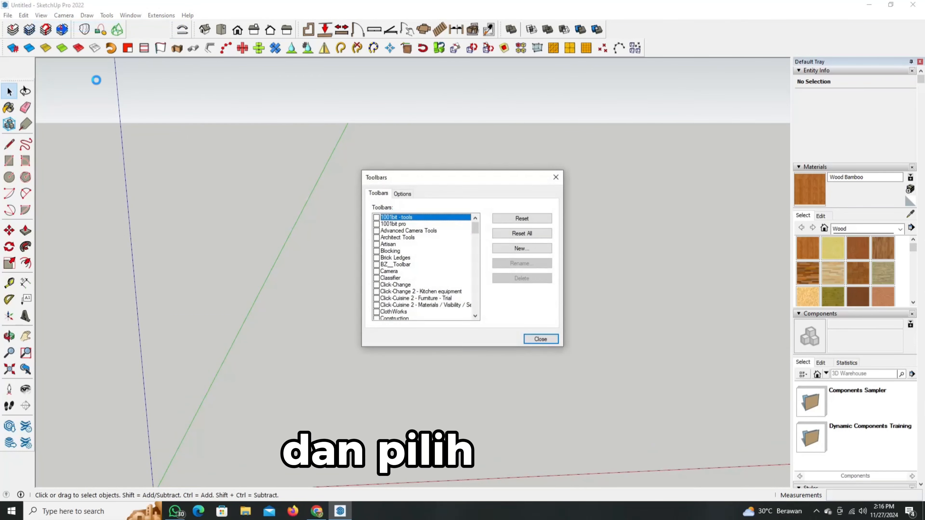
scroll(409, 260, "down", 5)
scroll(409, 261, "down", 1)
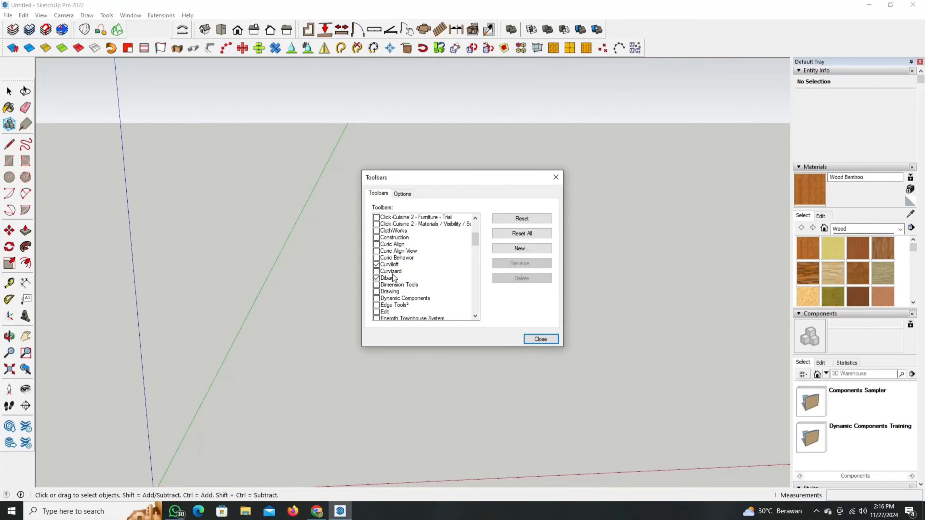
scroll(394, 288, "down", 2)
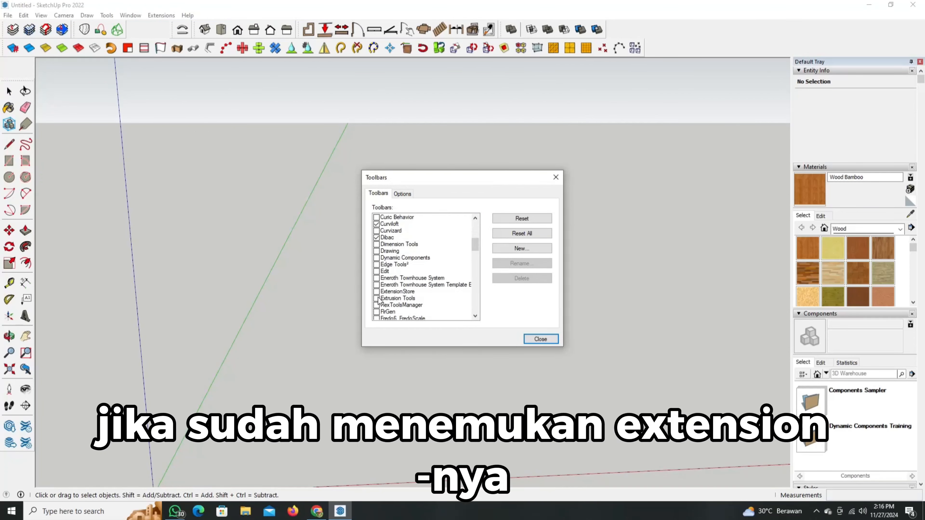
left_click(377, 298)
left_click(555, 177)
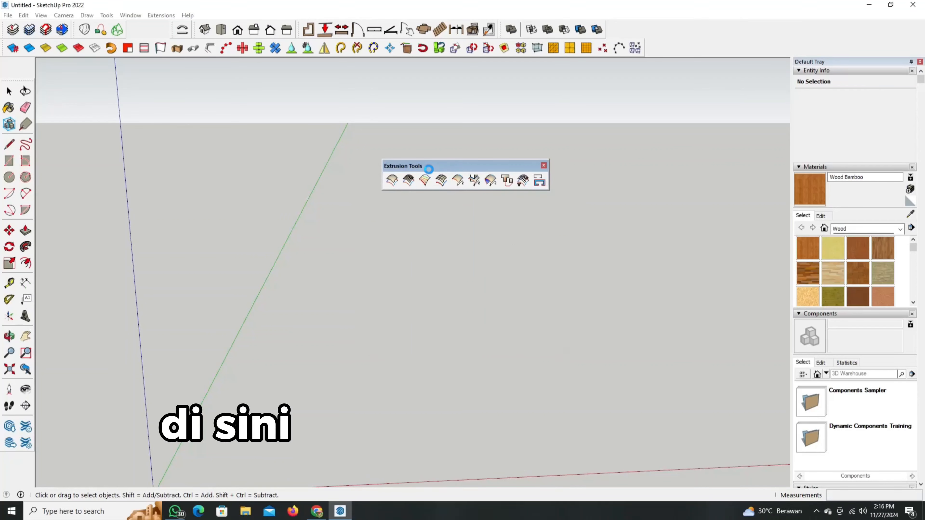
left_click_drag(425, 165, 378, 107)
Step: Draw a rectangle on the ground plane near the origin and set its dimensions to 500,500
scroll(386, 208, "down", 1)
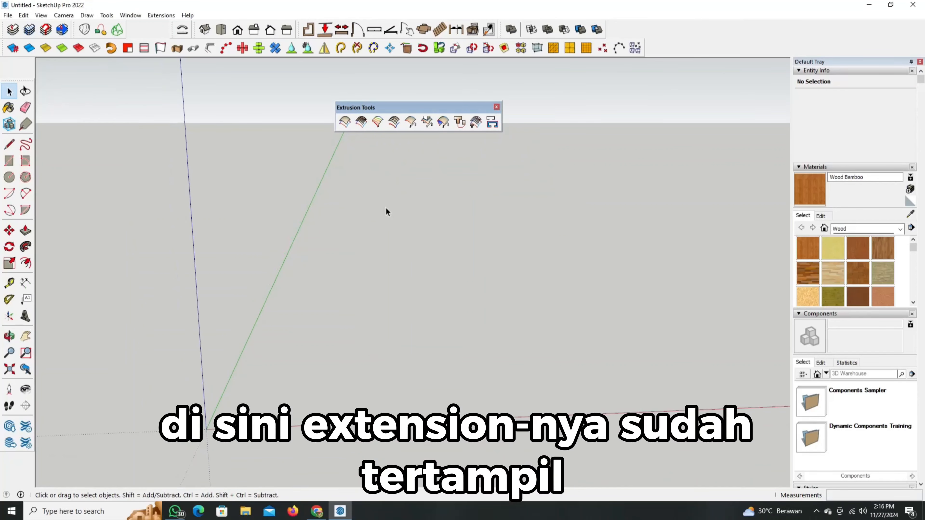
middle_click_drag(385, 210, 423, 229)
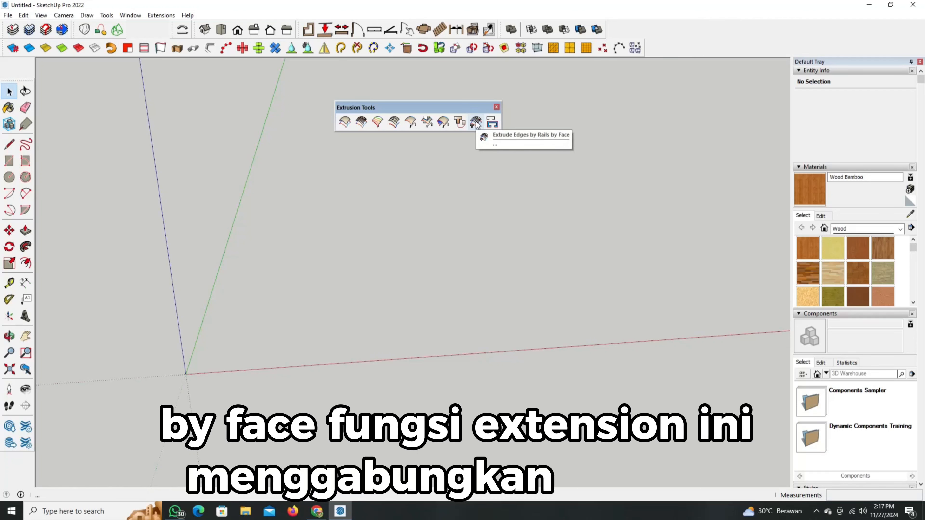
left_click(9, 160)
left_click(262, 258)
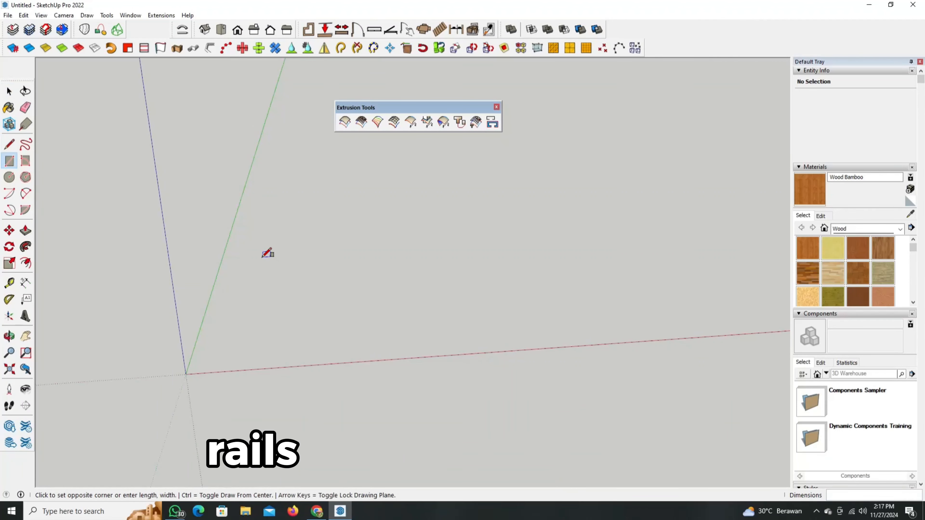
left_click(410, 343)
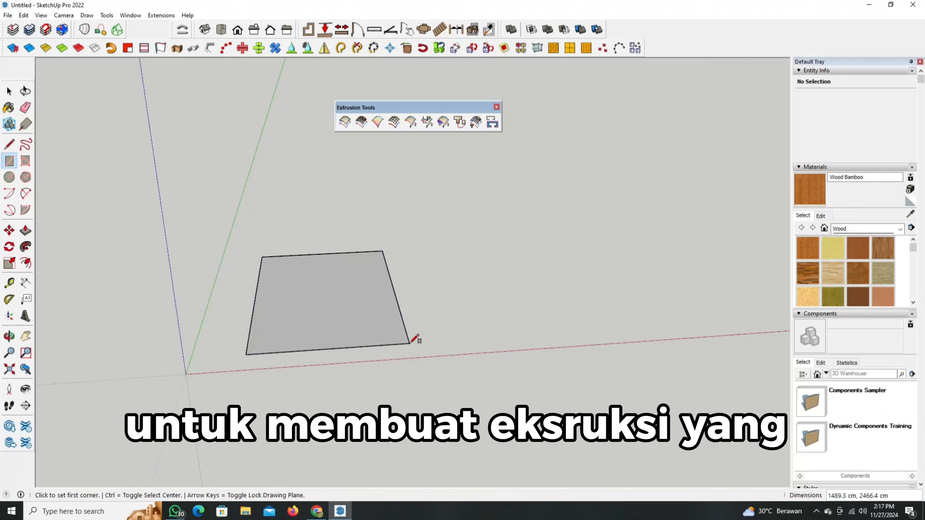
type("5")
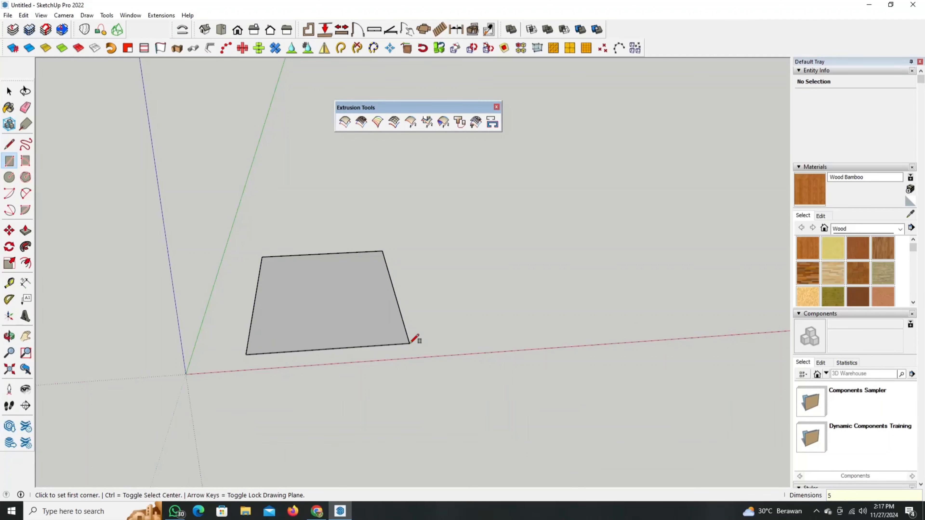
type("00,500,50")
key("Return")
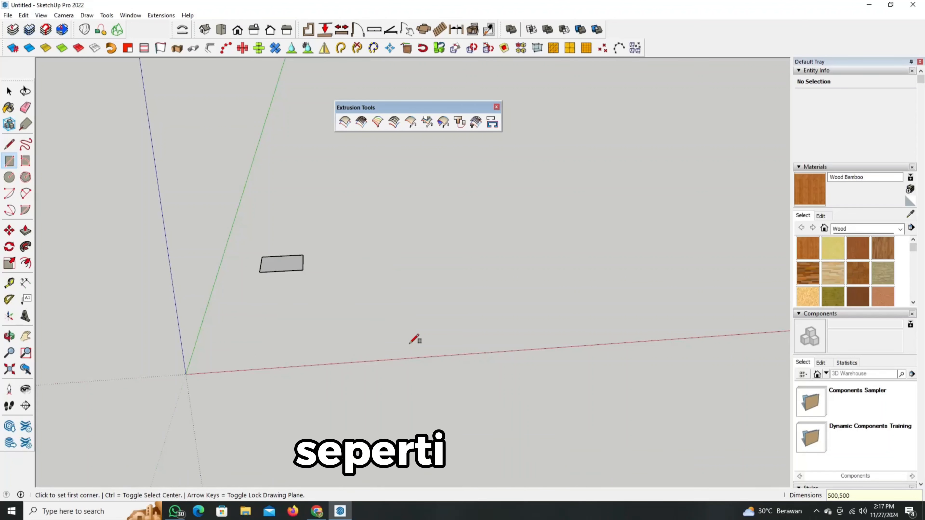
Step: Set the rectangle's dimensions to 5000,5000
type("5000")
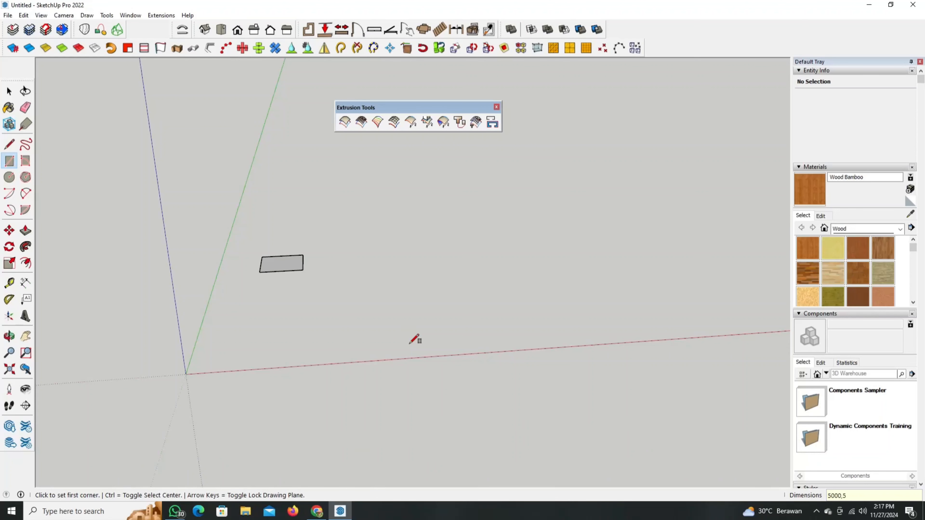
type(",500")
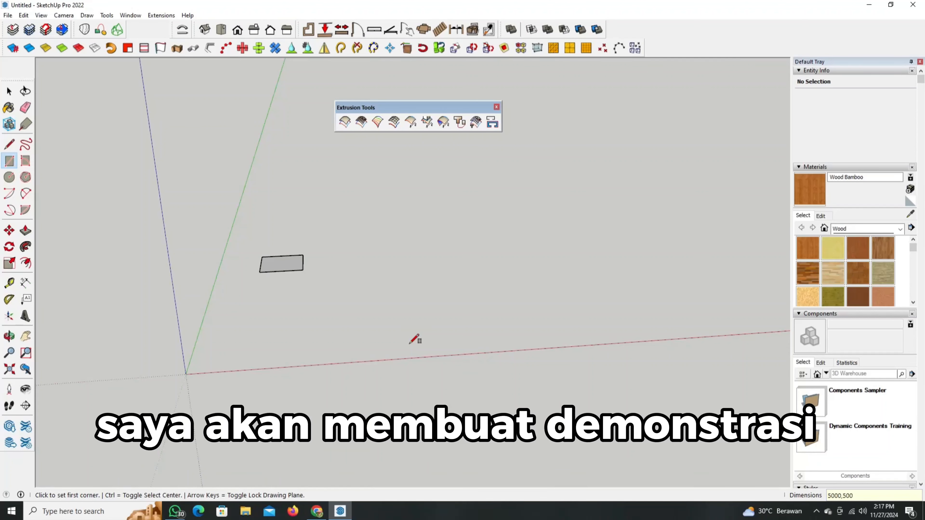
type("0")
key("Return")
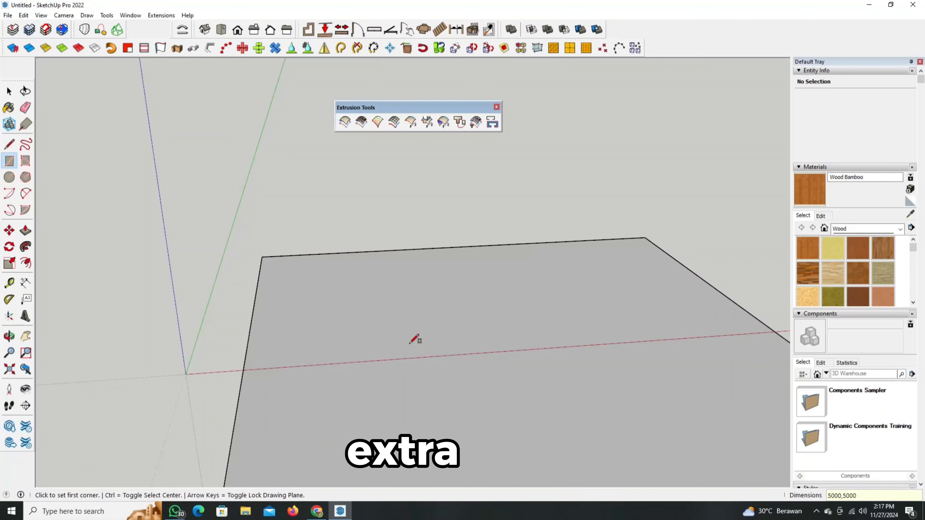
scroll(414, 344, "down", 4)
key("space")
left_click(408, 336)
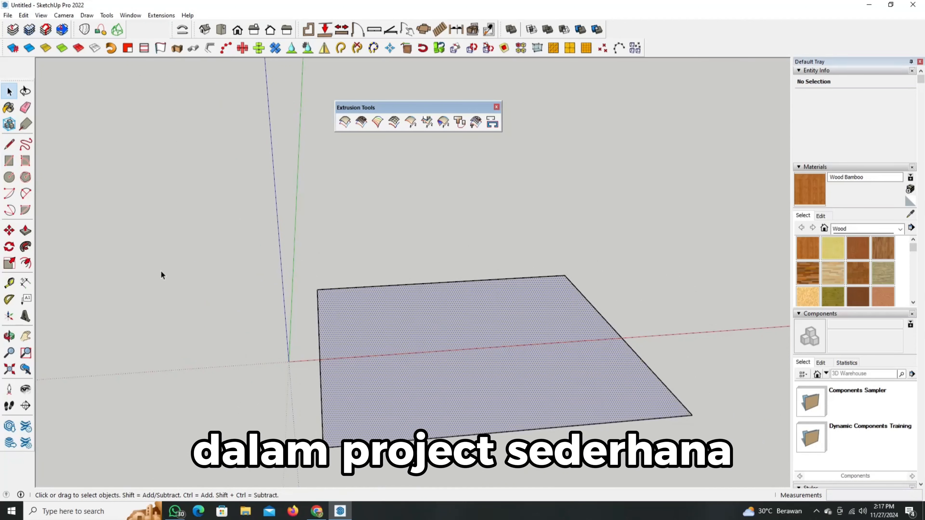
left_click(9, 230)
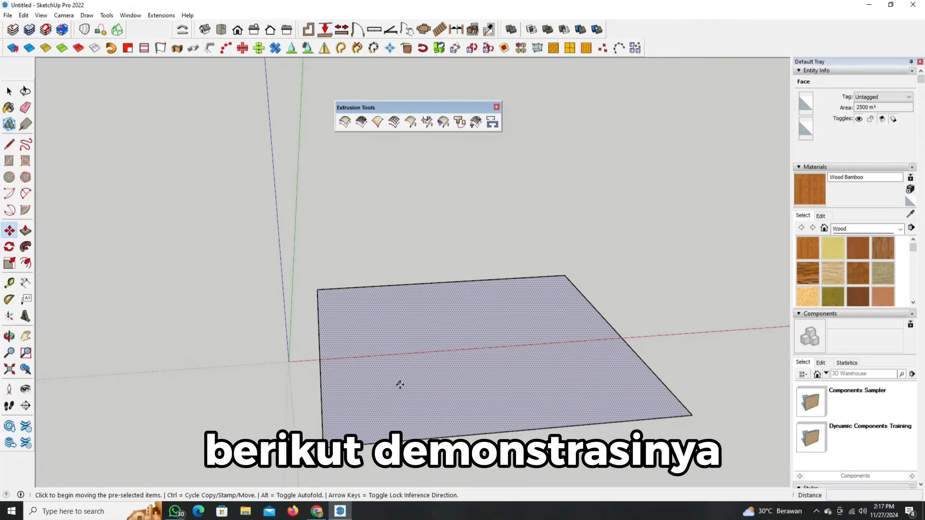
left_click(394, 399)
left_click(394, 353)
key("ctrl+z")
middle_click_drag(394, 353, 771, 411)
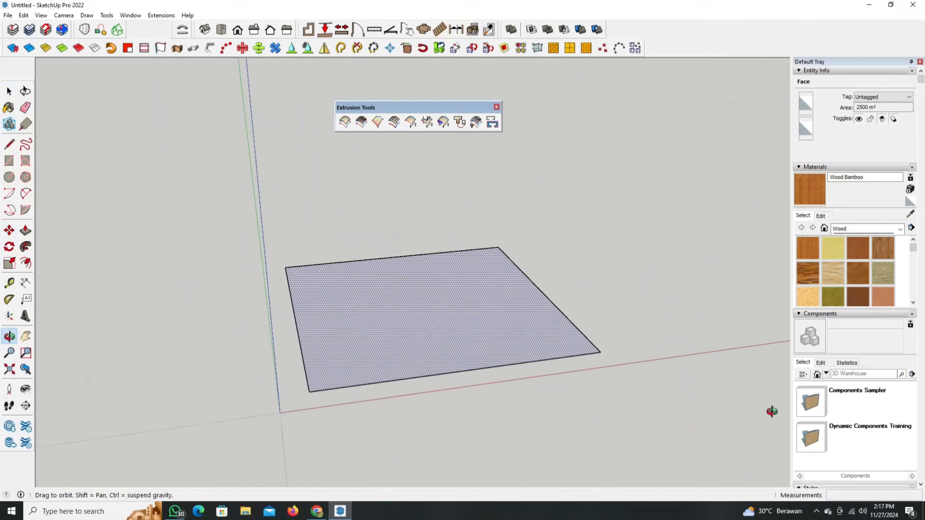
Step: Push/Pull the square face upward by 5000 cm to form a cube
key("space")
middle_click_drag(482, 354, 270, 351)
left_click(26, 230)
middle_click_drag(348, 354, 437, 358)
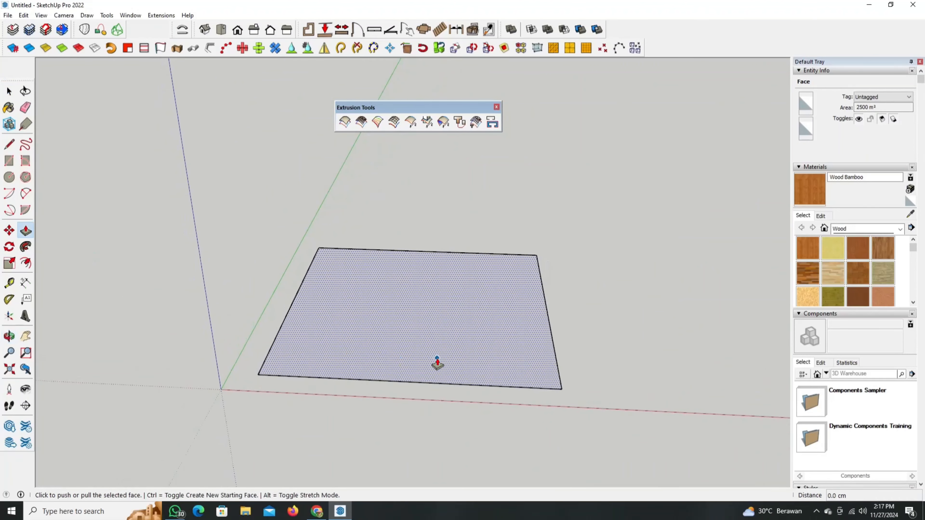
left_click(437, 358)
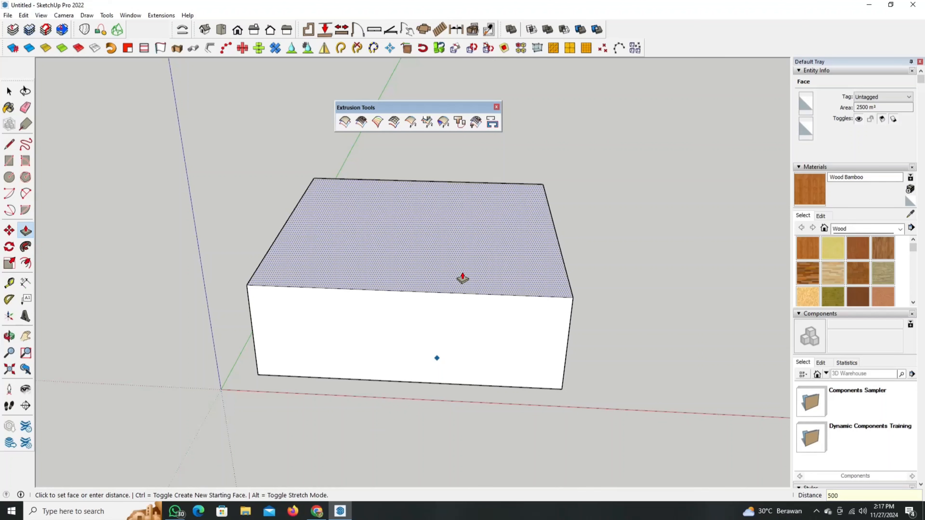
key("Return")
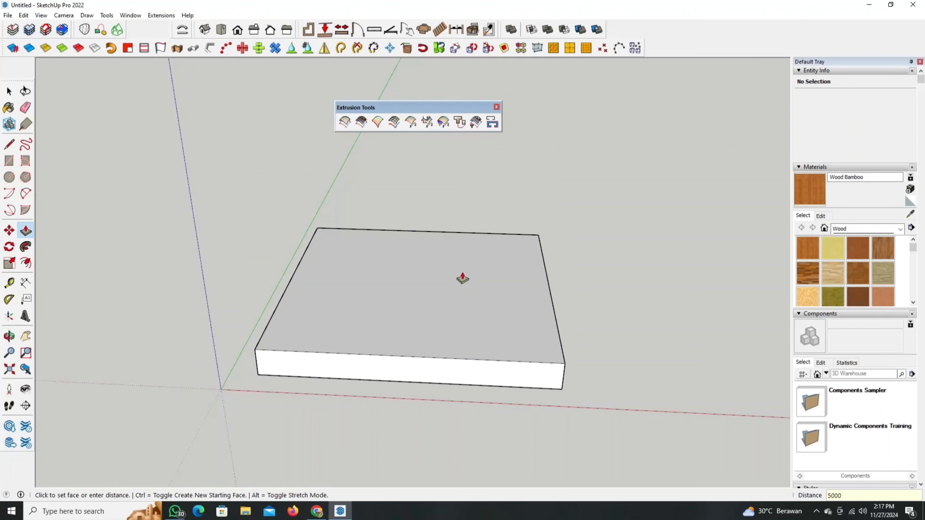
key("Return")
key("space")
Step: Delete the cube's four side faces and its top face, keeping all edges and the bottom face
middle_click_drag(463, 271, 475, 306)
left_click(474, 302)
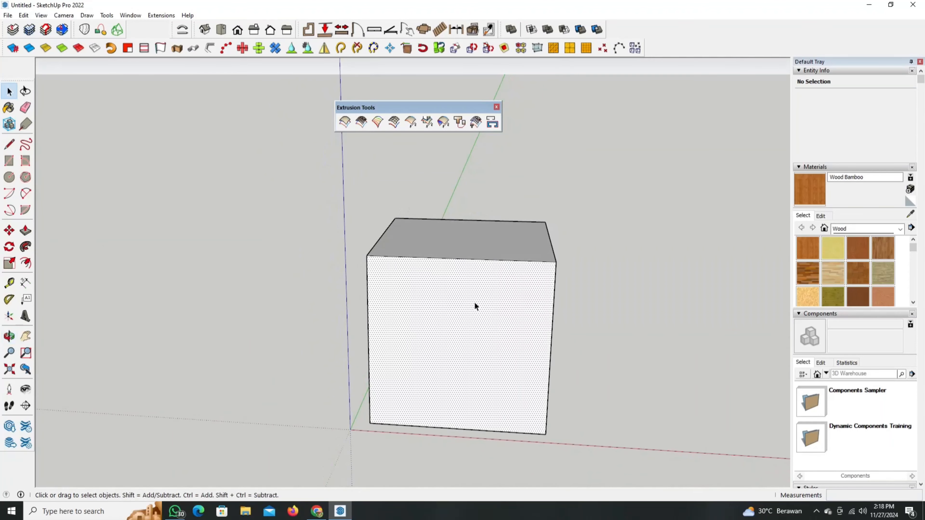
key("Delete")
left_click(372, 301)
key("Delete")
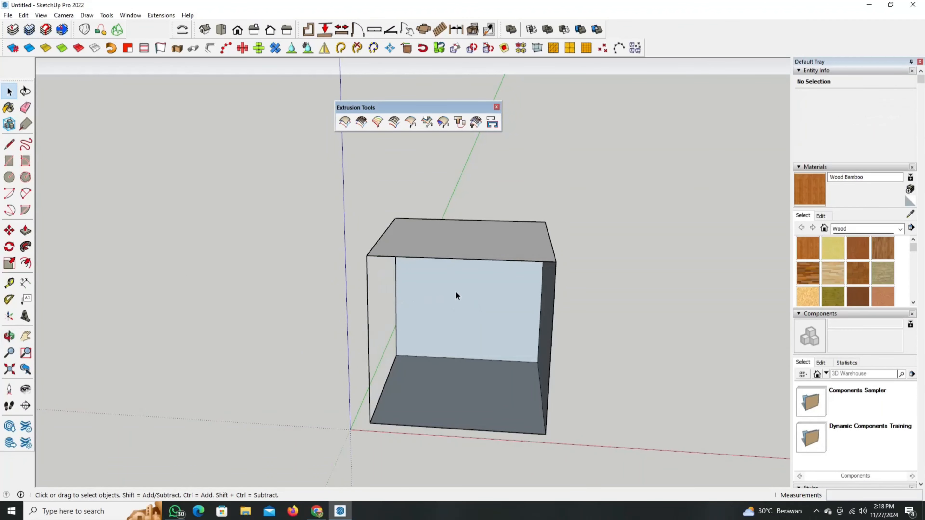
left_click(456, 292)
key("Delete")
left_click(474, 237)
key("Delete")
middle_click_drag(448, 277, 352, 343)
left_click(539, 298)
key("Delete")
Step: Draw a line across the base between opposite edge midpoints and a vertical 5000 cm line up from its midpoint
left_click(9, 144)
scroll(393, 284, "up", 2)
scroll(439, 338, "up", 3)
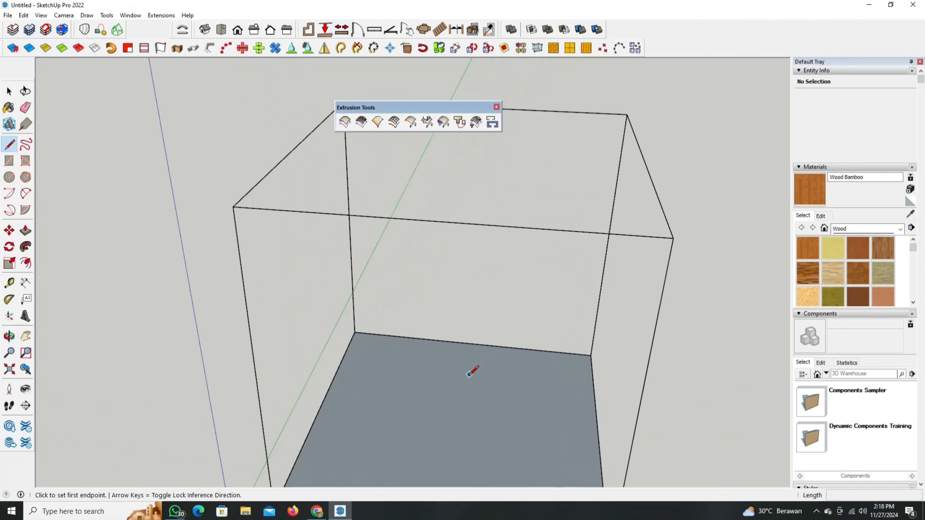
left_click(469, 342)
middle_click_drag(475, 337, 440, 352)
left_click(432, 240)
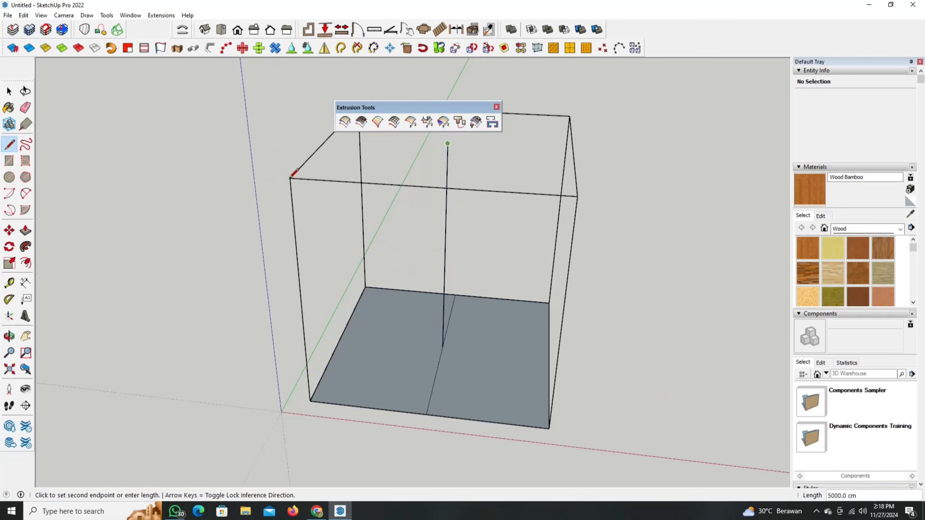
key("space")
Step: Select the whole wireframe cube with its base and center lines, and make it a group
middle_click_drag(459, 239, 310, 244)
left_click_drag(515, 417, 517, 418)
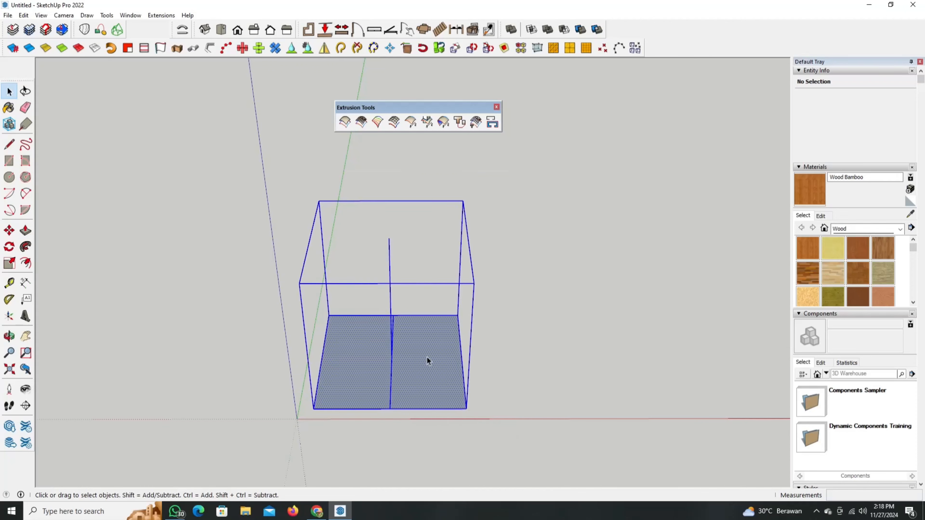
right_click(427, 359)
left_click(469, 211)
left_click(529, 278)
left_click(413, 334)
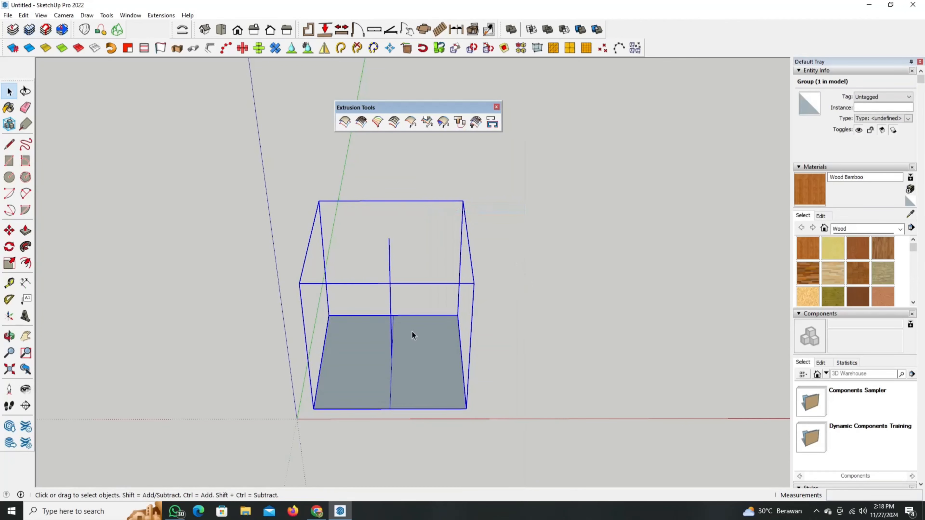
left_click(531, 313)
Step: Draw a 2-point arc from the base's center to the midpoint of a top edge, with a bulge of about 671 cm
scroll(531, 314, "up", 2)
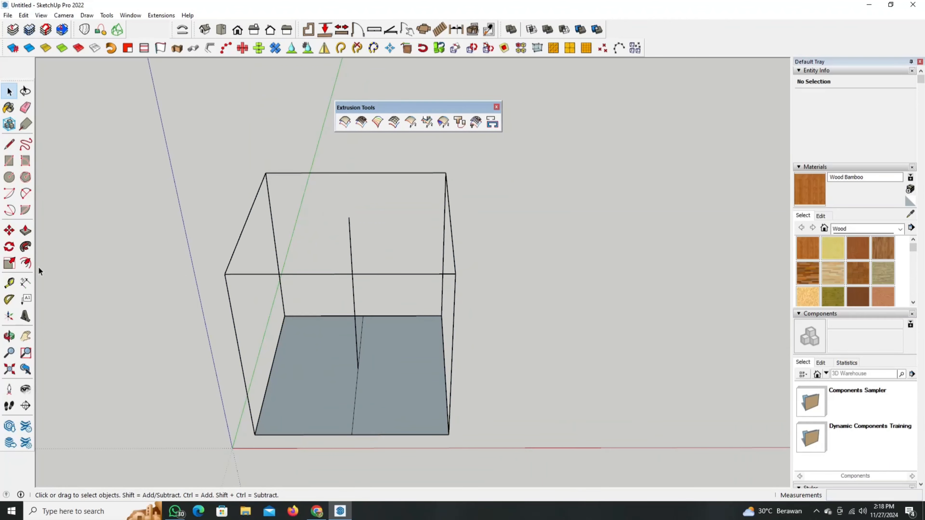
left_click(24, 197)
middle_click_drag(234, 338, 109, 430)
middle_click_drag(369, 337, 335, 329)
scroll(402, 349, "up", 3)
left_click(404, 355)
middle_click_drag(405, 355, 128, 314)
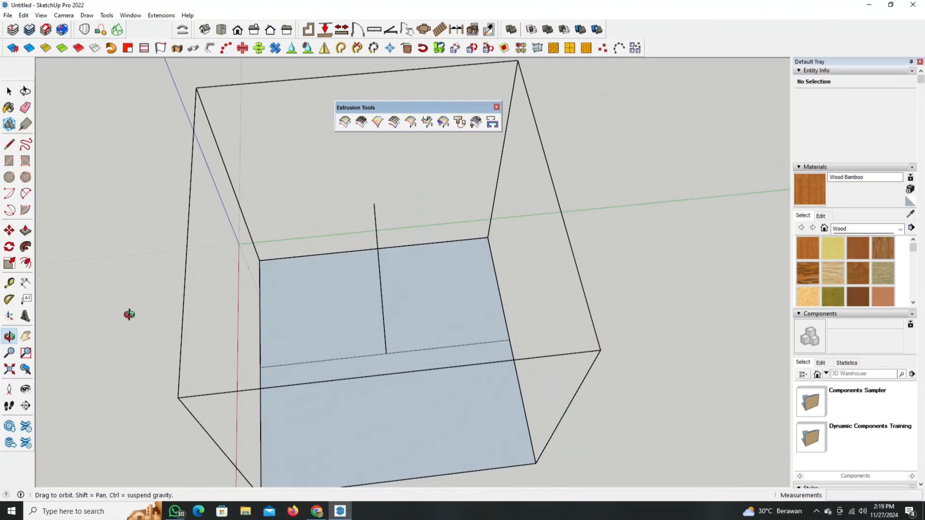
left_click(189, 221)
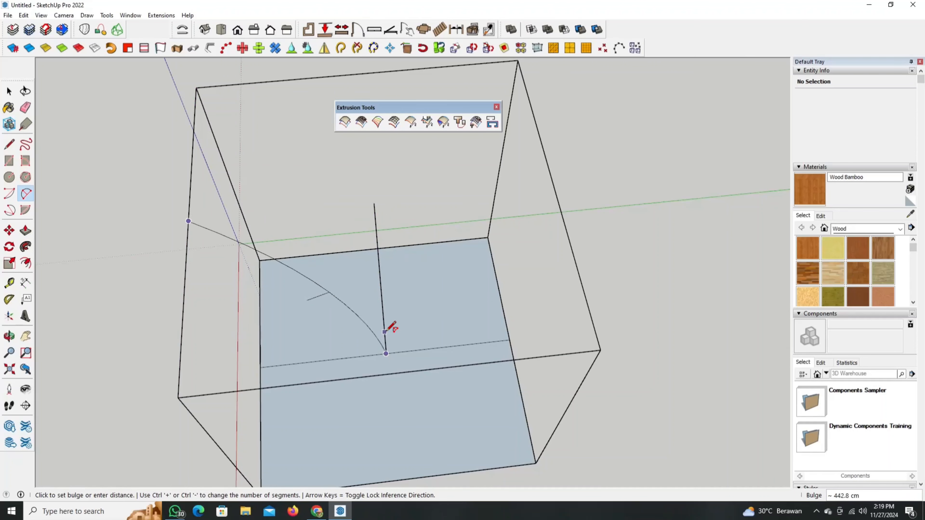
mouse_move(384, 332)
middle_mouse_down()
mouse_move(378, 322)
mouse_move(388, 316)
middle_mouse_up()
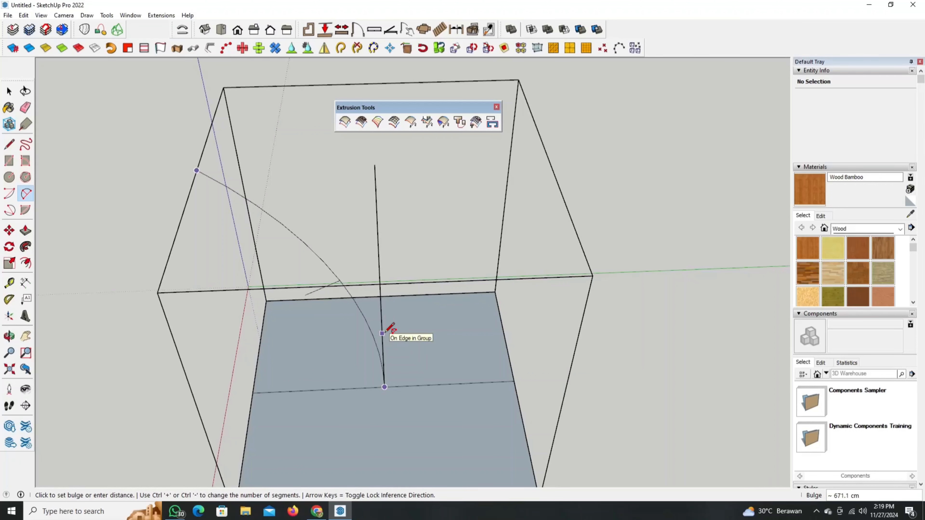
left_click(384, 332)
middle_click_drag(384, 332, 256, 269)
key("space")
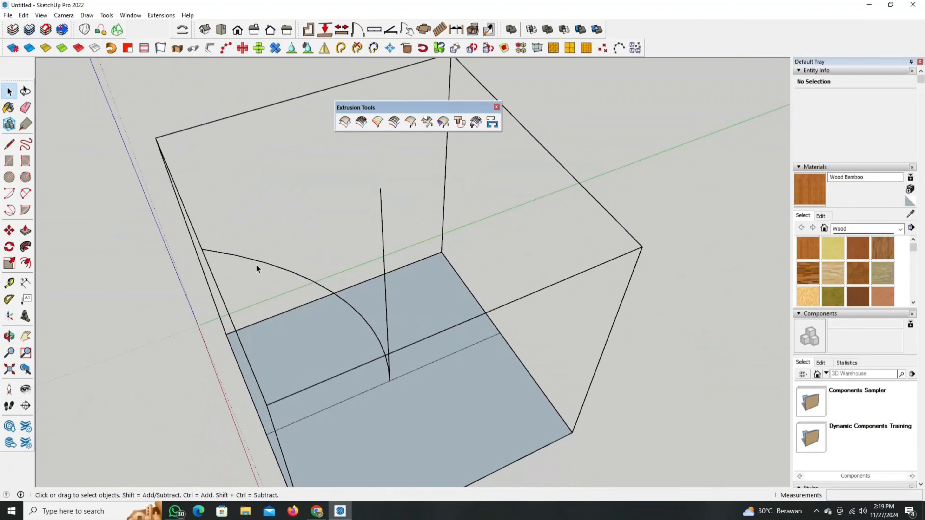
Step: Copy the arc to a spot about 2036 cm away from the original
left_click(256, 262)
key("m")
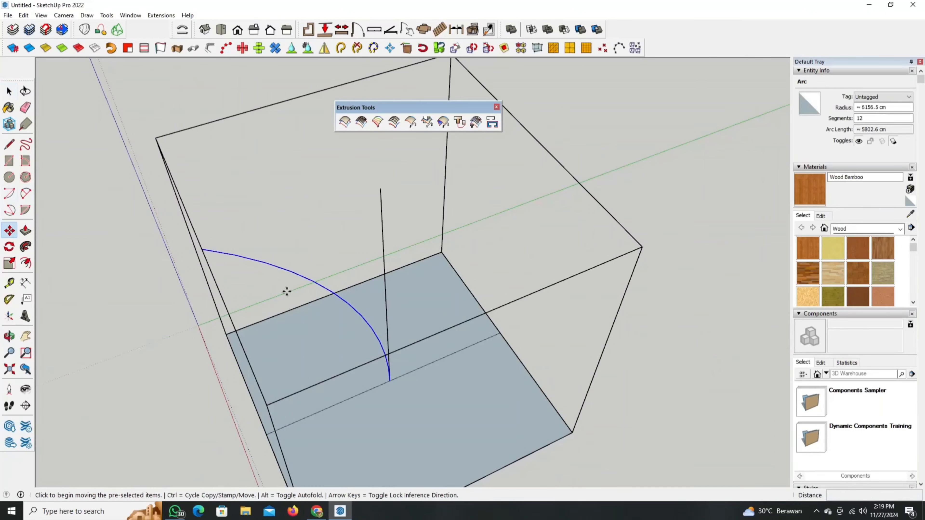
left_click(401, 377)
key("ctrl")
left_click(382, 295)
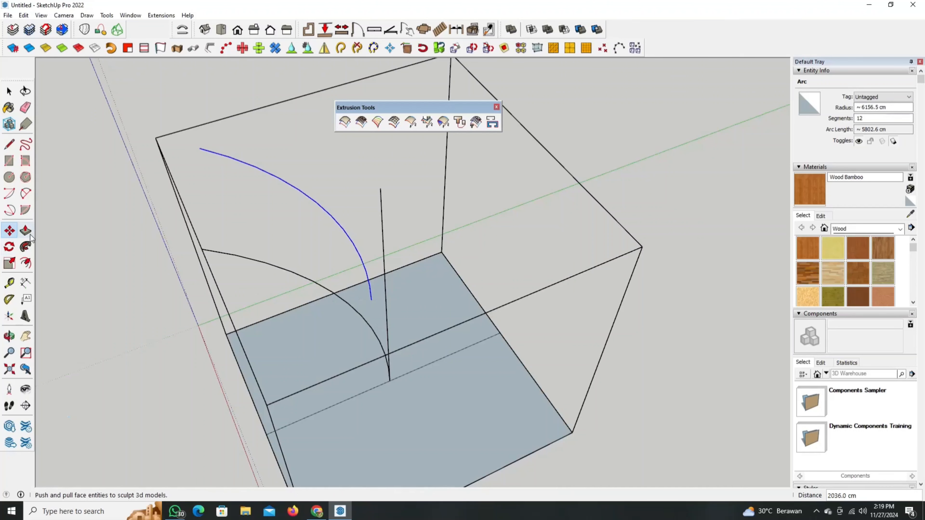
Step: Rotate the arc copy in the horizontal plane until it points toward the adjacent side of the cube
left_click(9, 247)
left_click(419, 295)
left_click(446, 337)
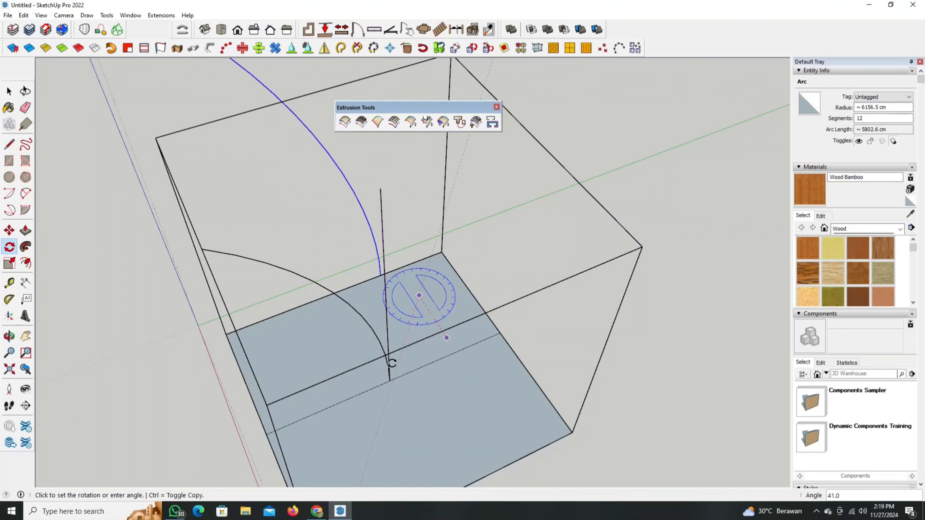
middle_click_drag(391, 363, 307, 304)
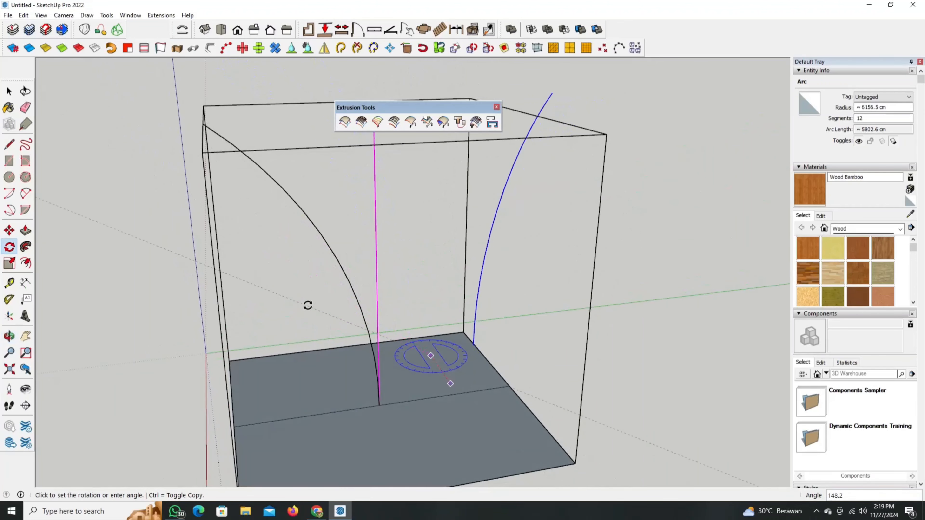
left_click(510, 361)
middle_click_drag(506, 363, 421, 379)
key("space")
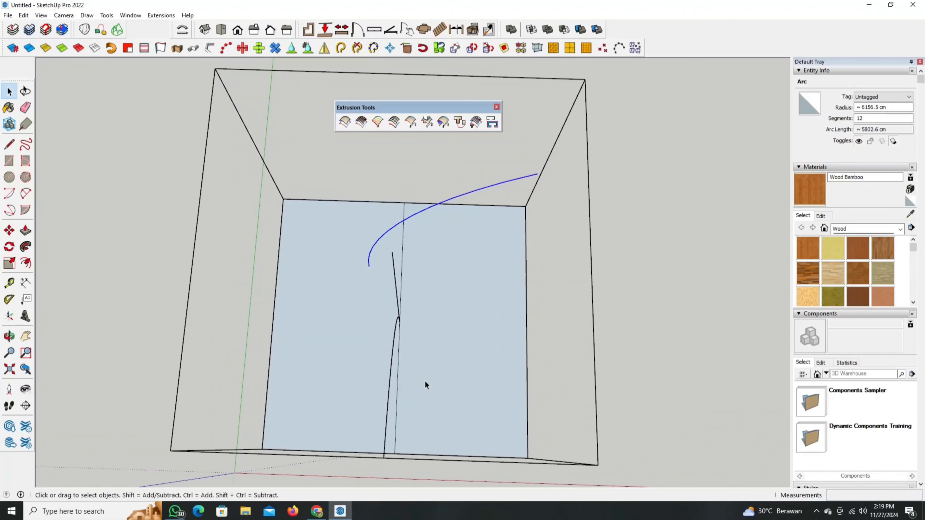
left_click(8, 246)
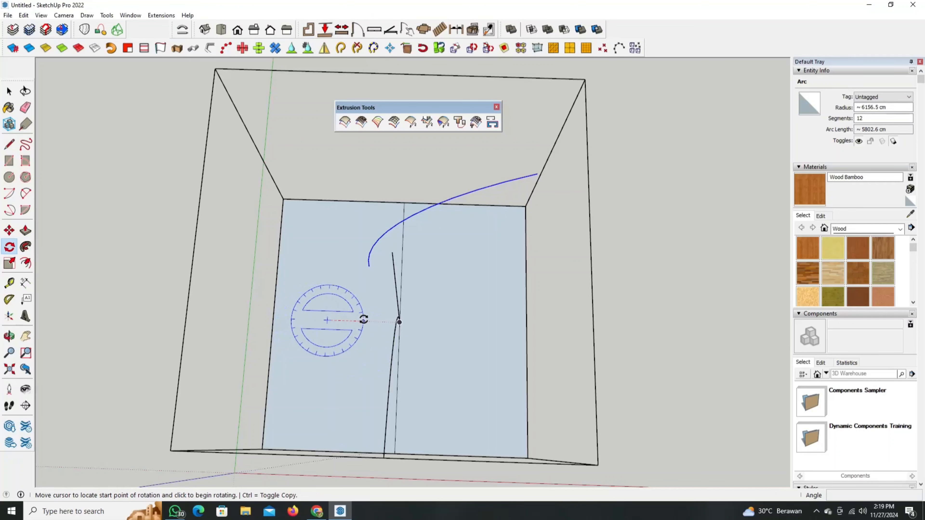
left_click(373, 322)
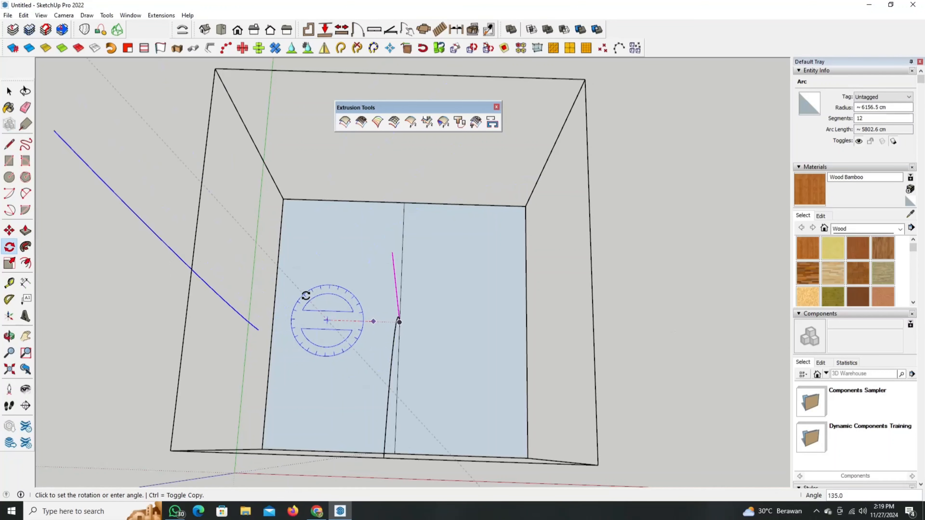
left_click(255, 306)
key("space")
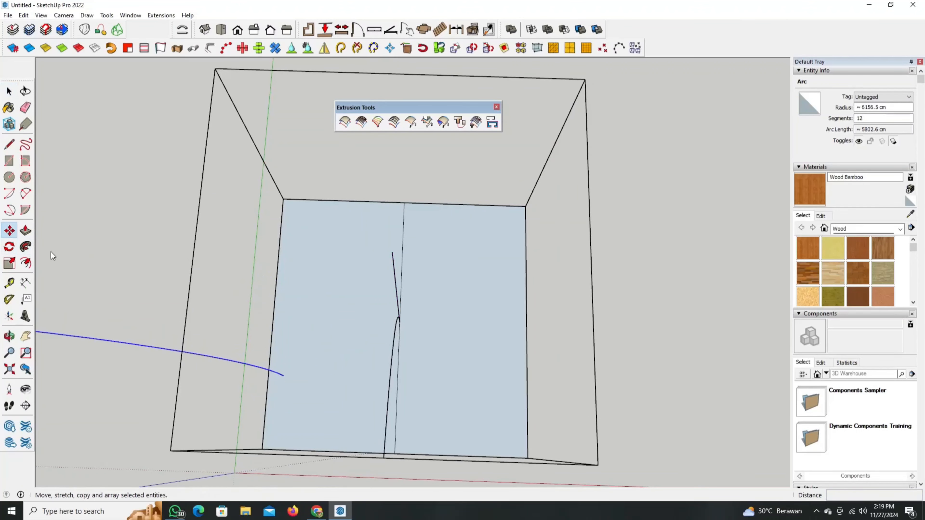
Step: Move the rotated arc by its lower end onto the base's center so it reaches the adjacent top edge's midpoint
left_click(280, 374)
scroll(423, 330, "up", 5)
left_click(418, 303)
key("space")
scroll(417, 305, "down", 5)
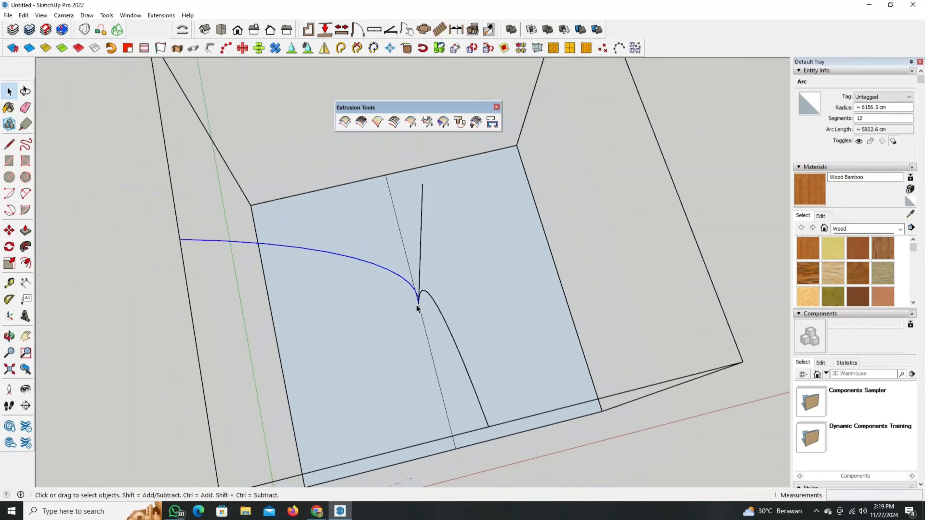
left_click(235, 317)
middle_click_drag(235, 318, 91, 292)
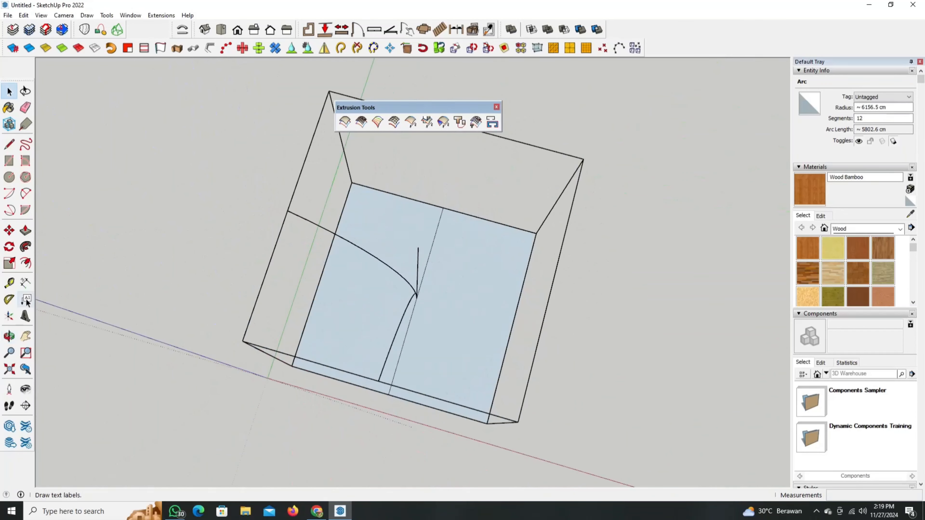
Step: Draw an outward-bulging arc about 2750 cm long from one rising arc's top end to the shared upper corner of the cube
left_click(25, 194)
scroll(442, 359, "up", 2)
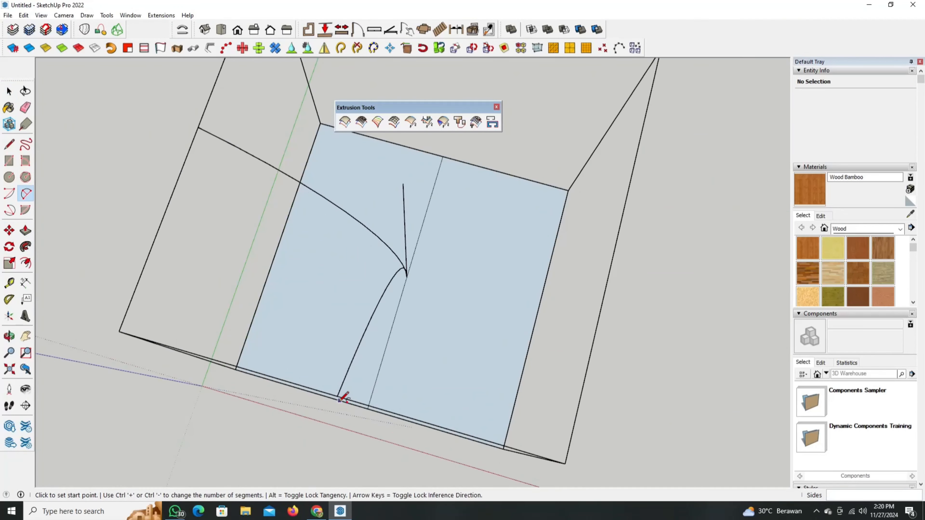
left_click(338, 396)
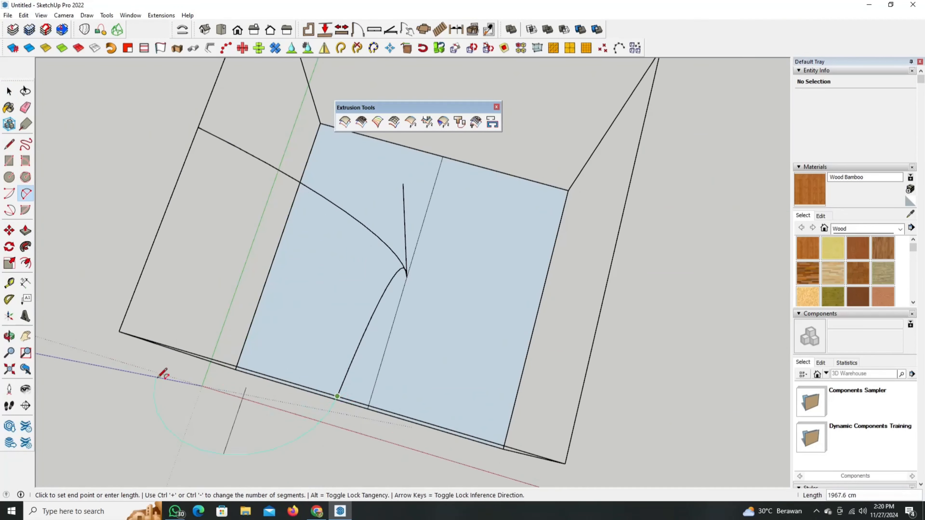
left_click(119, 330)
middle_click_drag(175, 356, 222, 310)
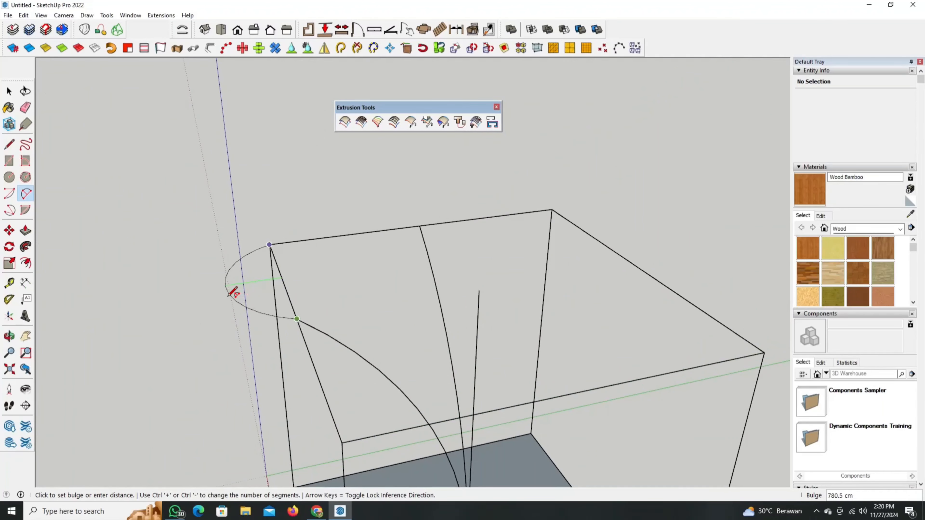
left_click(259, 293)
middle_click_drag(313, 321, 469, 418)
key("space")
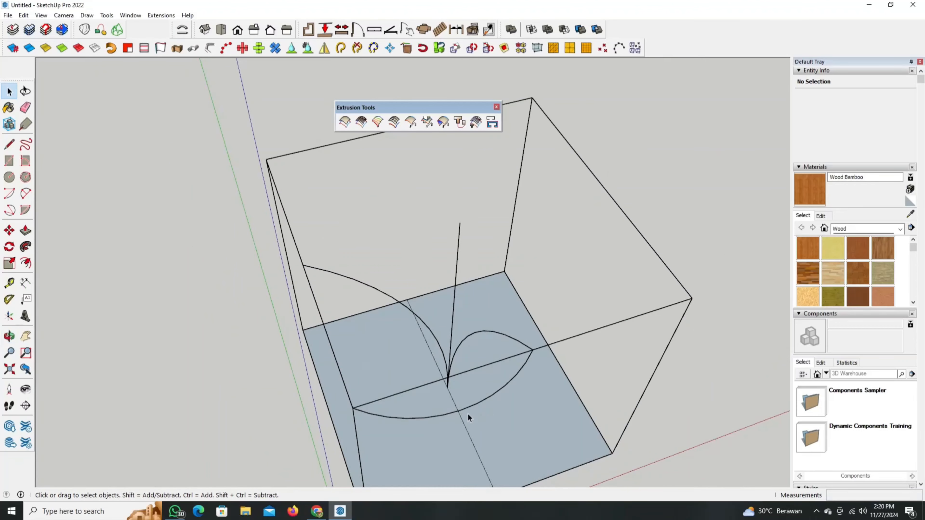
Step: Copy the outward-bulging top arc into the empty space beside the cube
left_click(462, 415)
key("m")
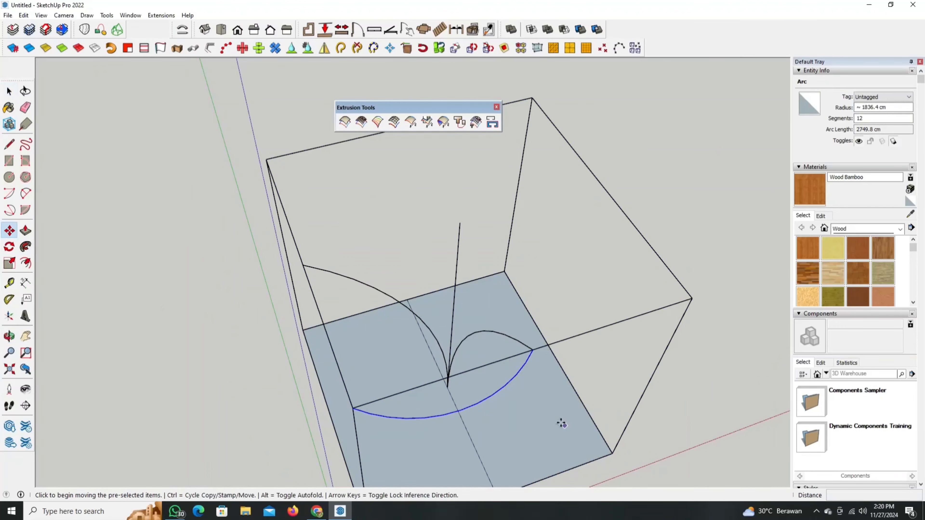
left_click(533, 351)
left_click(263, 308)
Step: Rotate the copied top arc by 90 degrees in the horizontal plane
key("q")
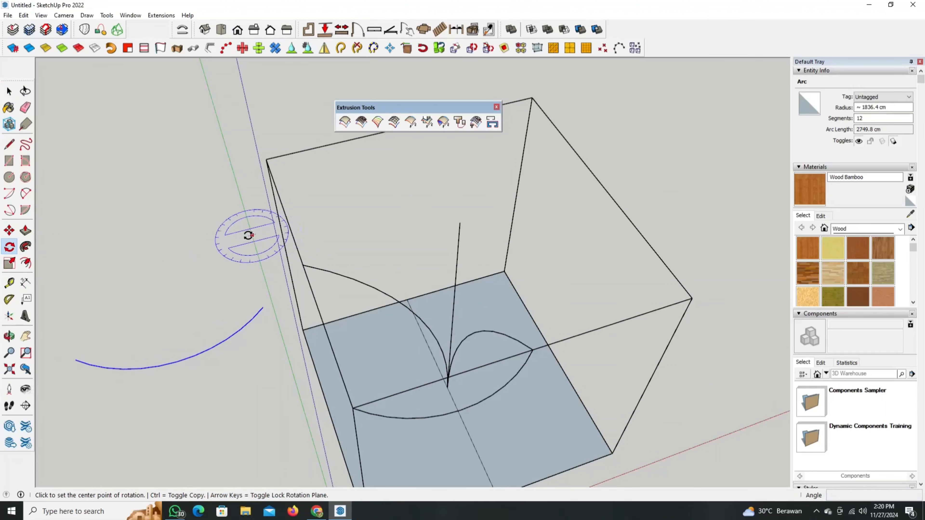
left_click(181, 239)
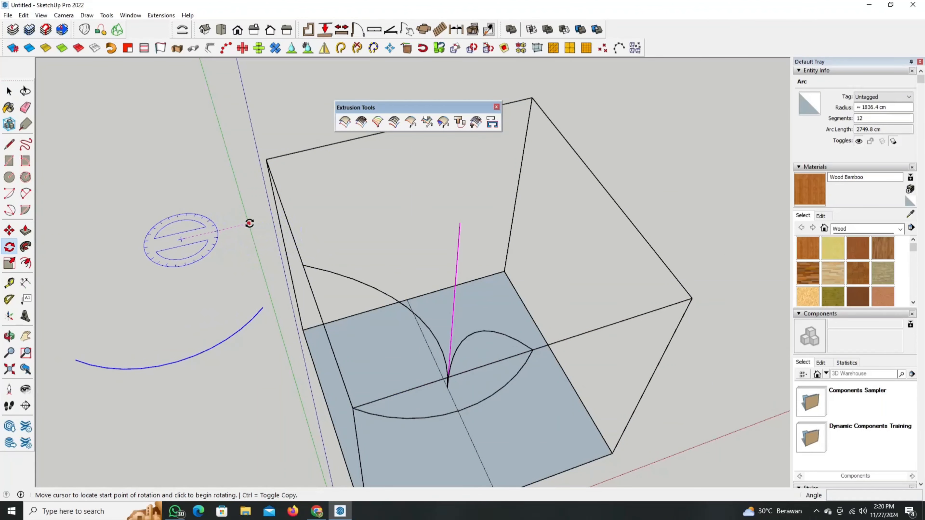
left_click(265, 215)
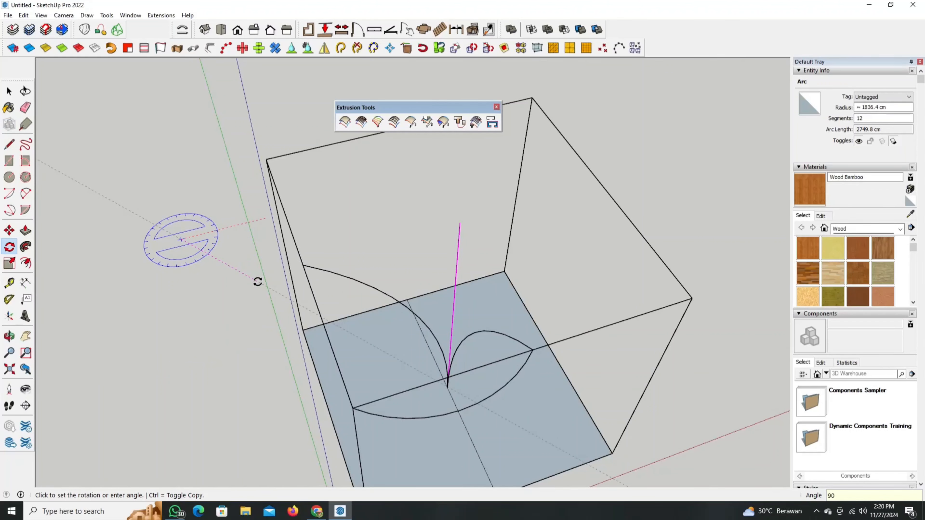
type("90")
key("Return")
key("space")
Step: Move the rotated arc so it spans from the other rising arc's top end to the shared upper corner
middle_click_drag(258, 279, 347, 293)
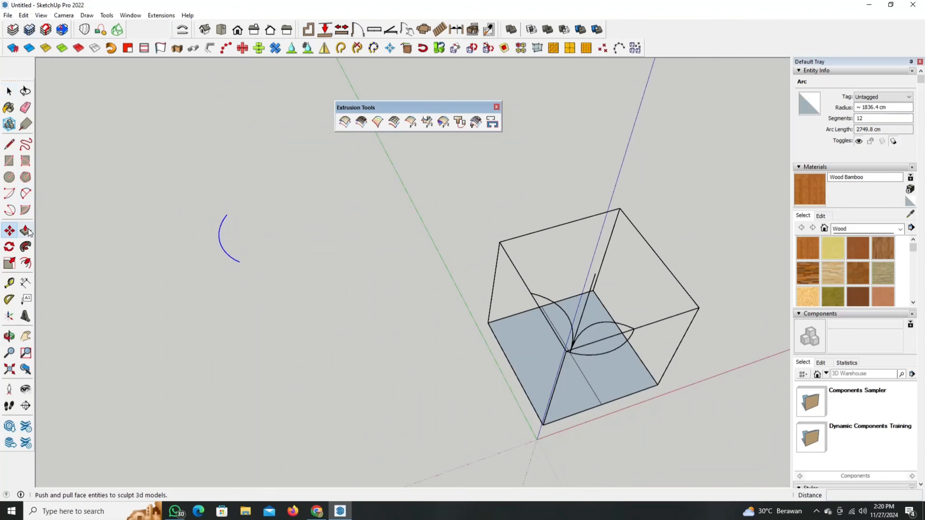
left_click(227, 215)
scroll(601, 298, "up", 5)
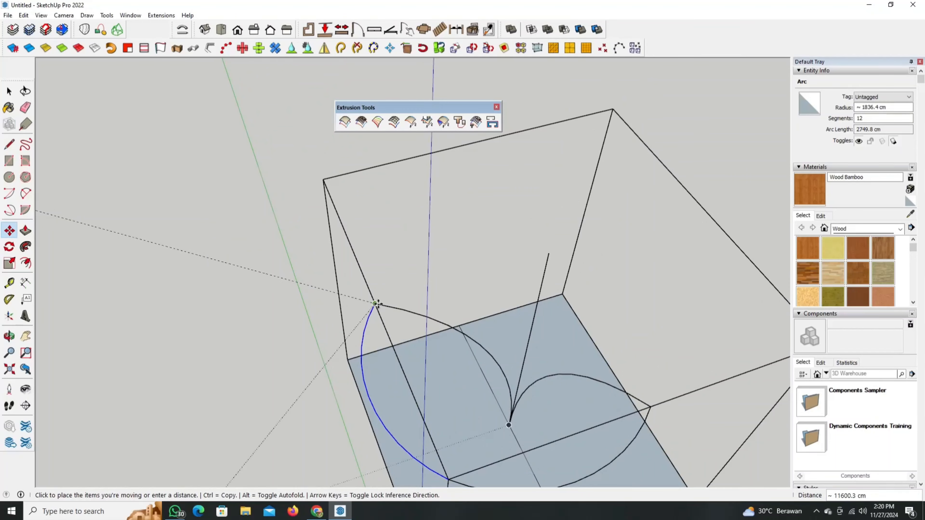
left_click(375, 303)
middle_click_drag(376, 304, 301, 374)
key("space")
scroll(304, 374, "down", 4)
middle_click_drag(411, 400, 582, 364)
left_click(636, 353)
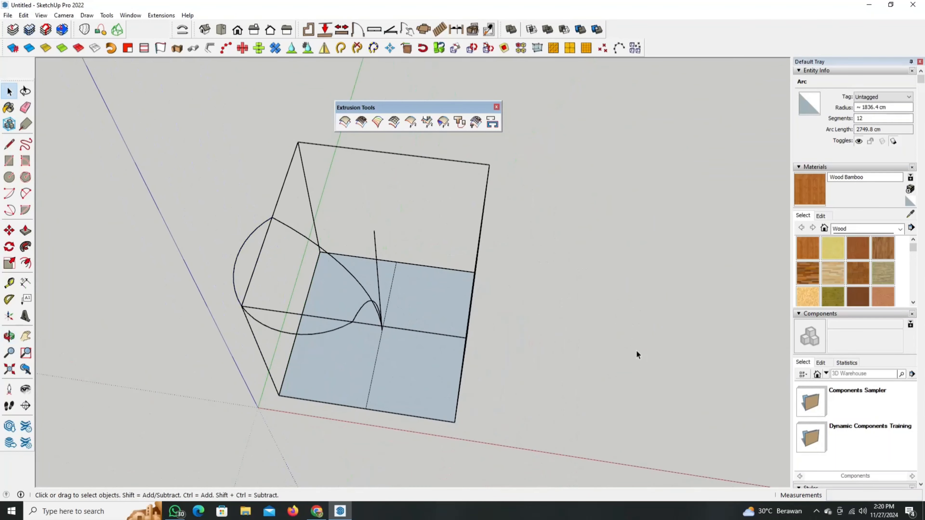
Step: Select the four connected arcs and copy them out of the cube into the empty space beside it
middle_click_drag(636, 354, 236, 281)
left_click(238, 272)
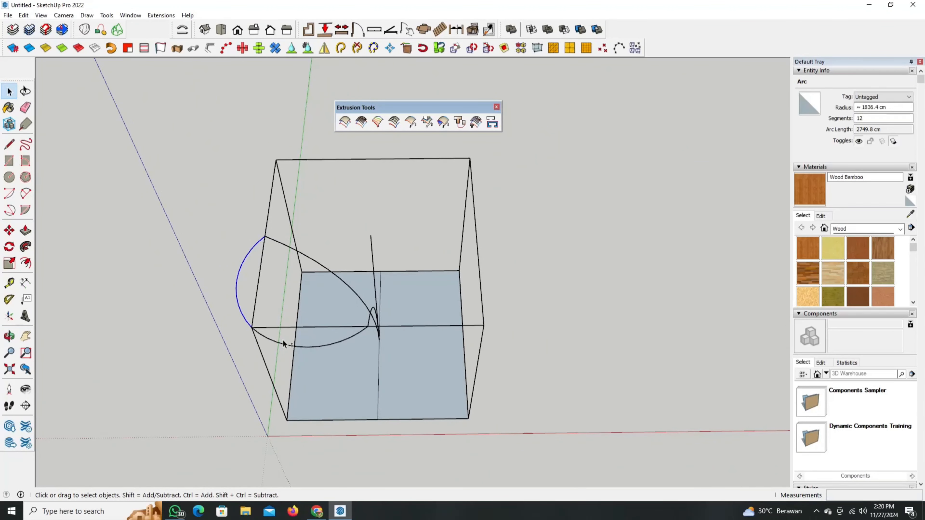
left_click(306, 257, "shift")
middle_click_drag(380, 302, 368, 387, "shift")
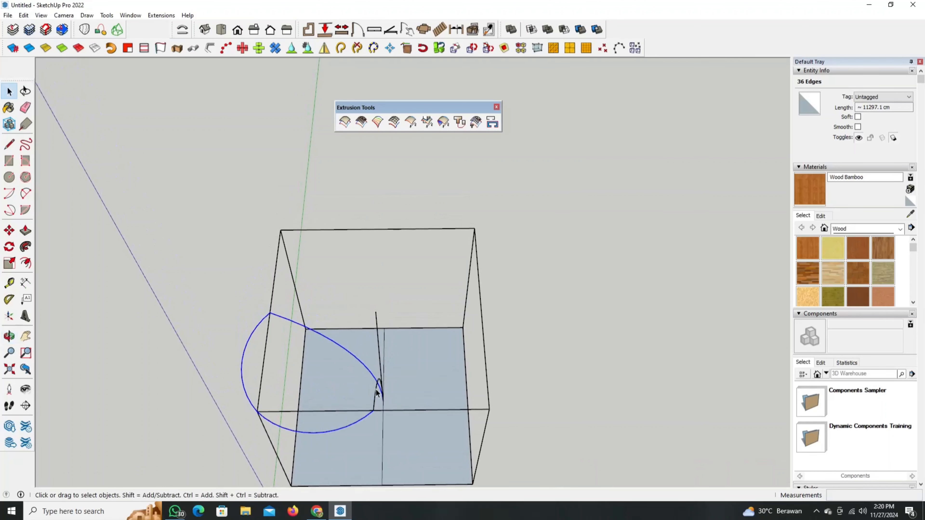
left_click(347, 349, "shift")
left_click(9, 230)
middle_click_drag(373, 385, 245, 325, "shift")
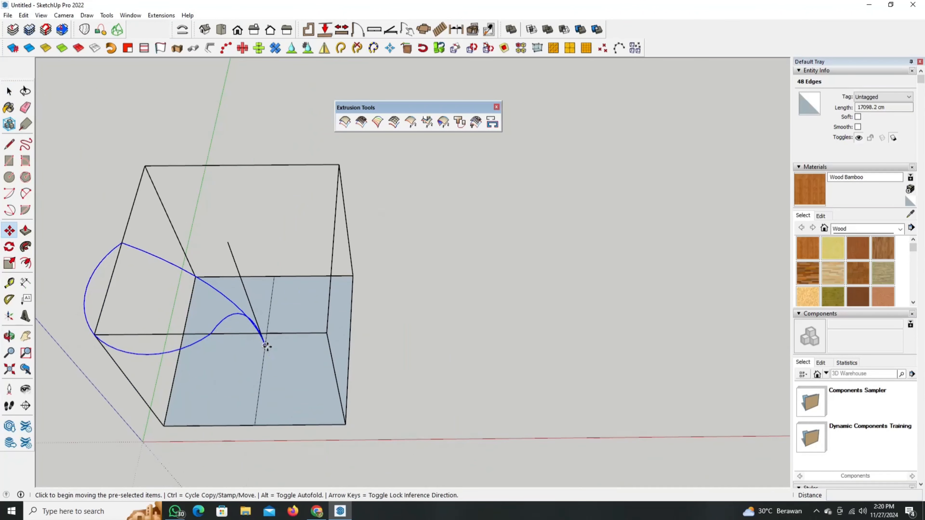
left_click(265, 345)
key("ctrl")
left_click(533, 343)
Step: Bridge the two long arcs of the copy with a small arc just above their shared tip and erase the tip below it
middle_click_drag(596, 361, 676, 388)
middle_click_drag(464, 424, 528, 360)
scroll(280, 357, "up", 3)
left_click(25, 193)
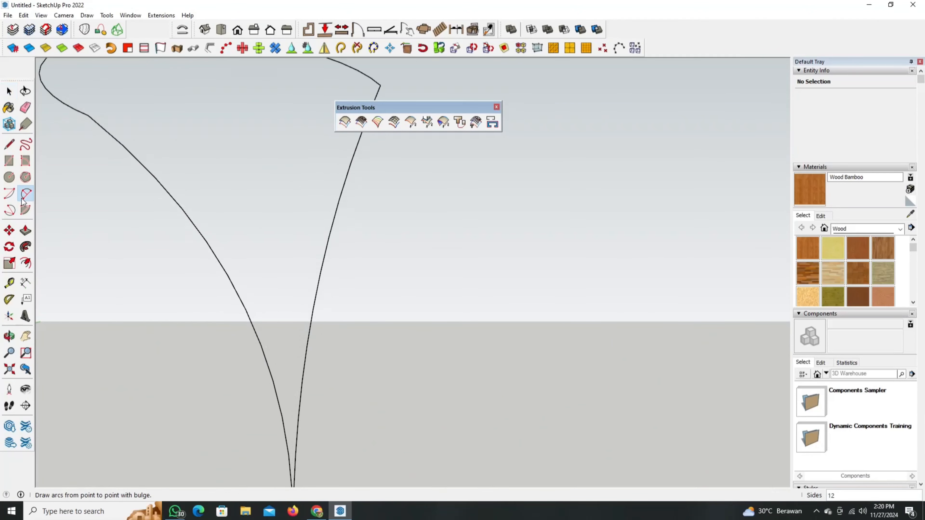
middle_click_drag(320, 364, 365, 306)
left_click(330, 298)
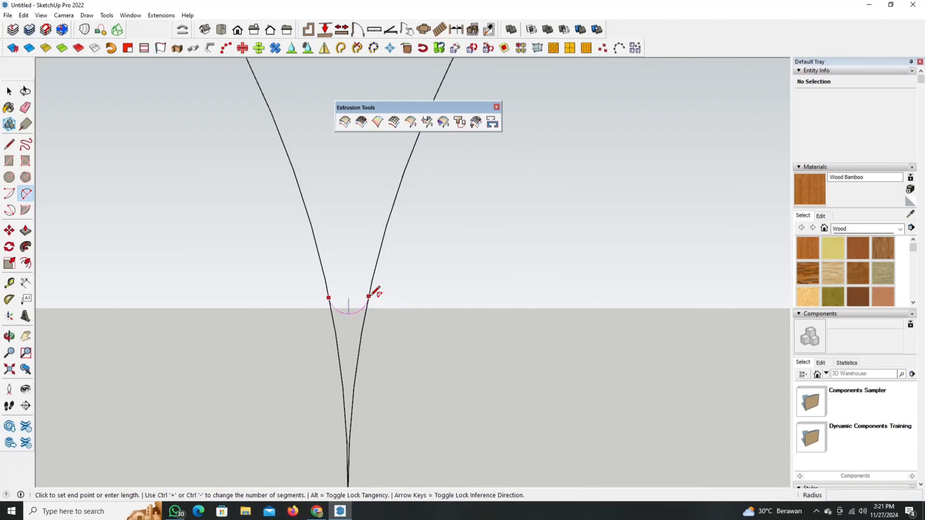
left_click(369, 296)
key("e")
middle_click_drag(281, 374, 302, 392)
key("space")
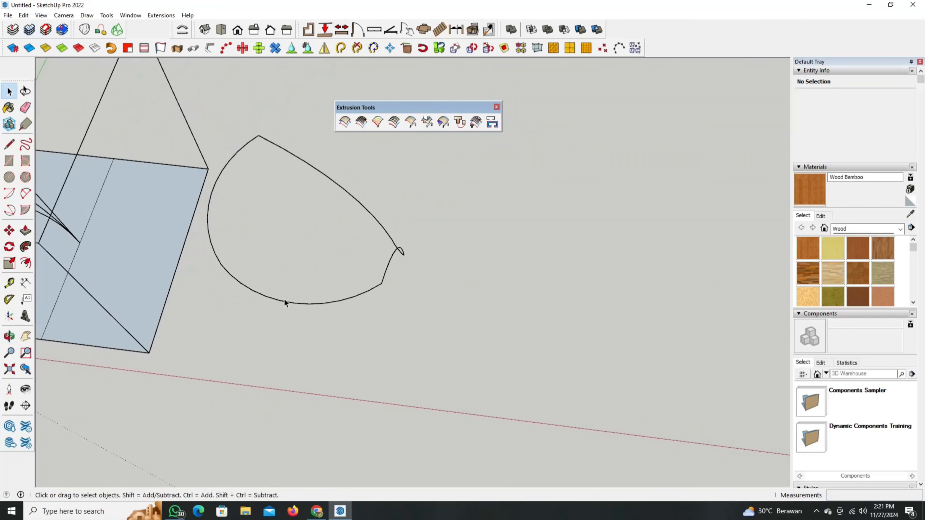
Step: Join the copy's two outward-bulging top arcs into one curve
left_click(284, 299)
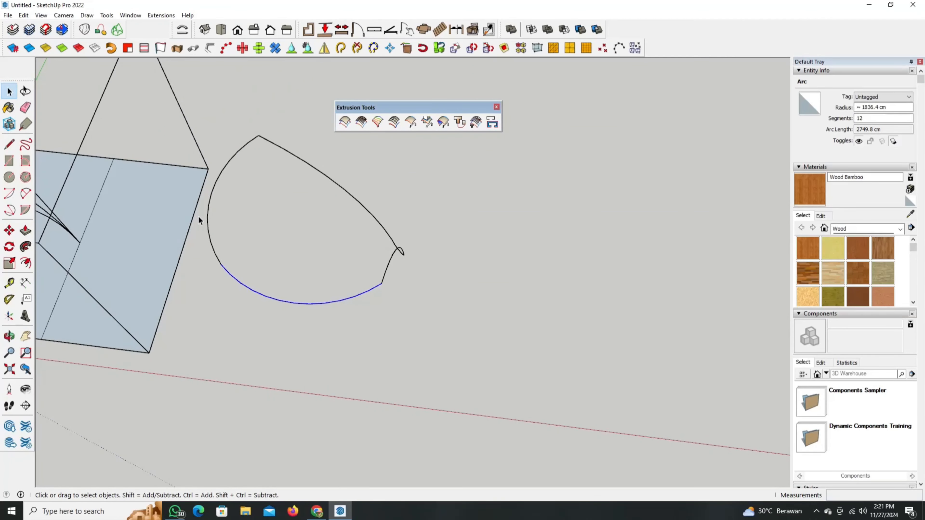
left_click(207, 230, "shift")
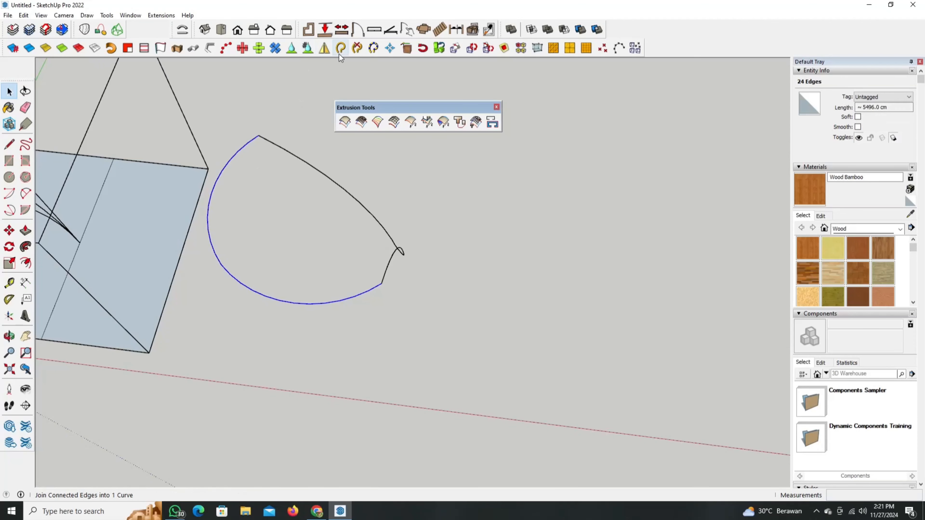
left_click(342, 51)
mouse_move(393, 237)
middle_mouse_down()
mouse_move(405, 253)
mouse_move(233, 123)
mouse_move(404, 205)
mouse_move(404, 236)
middle_mouse_up()
Step: Draw a tiny upright rectangle in the empty space below the copied curves and select it as the rib cross-section
middle_click_drag(438, 287, 351, 292)
left_click(10, 161)
scroll(293, 326, "up", 5)
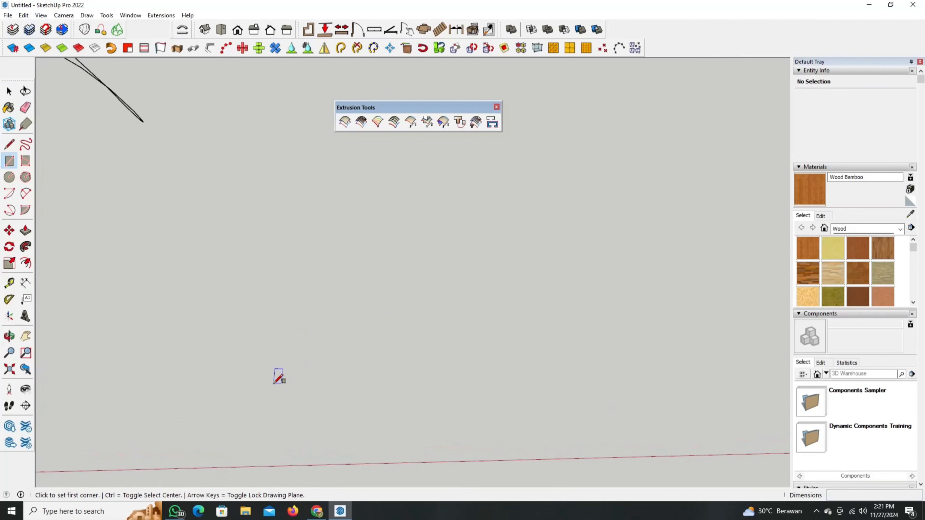
left_click(268, 373)
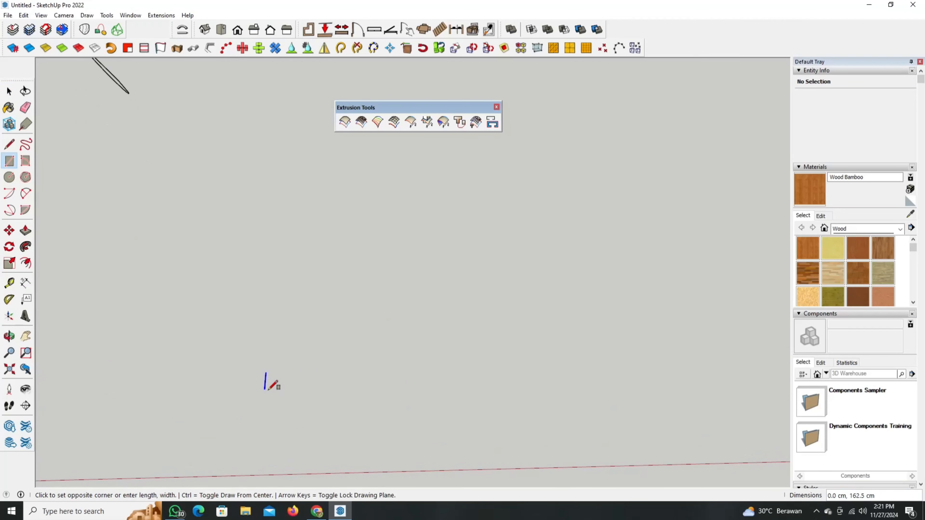
left_click(272, 391)
key("space")
middle_click_drag(266, 389, 343, 425)
left_click_drag(343, 425, 390, 429)
scroll(347, 408, "down", 3)
middle_click_drag(165, 235, 395, 339)
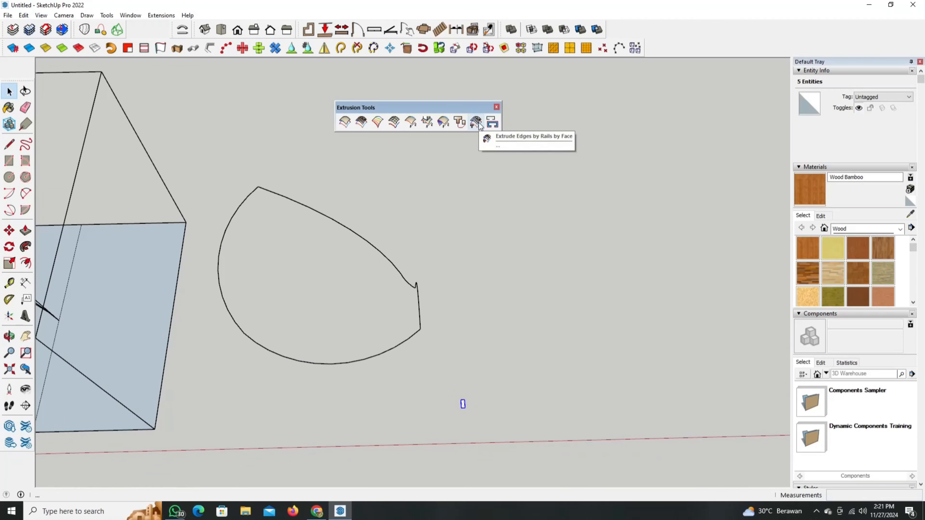
Step: Run Extrude Edges by Rails by Face with the joined outer curve as profile, the two long arcs as rails and the small bridging arc as end profile
left_click(476, 122)
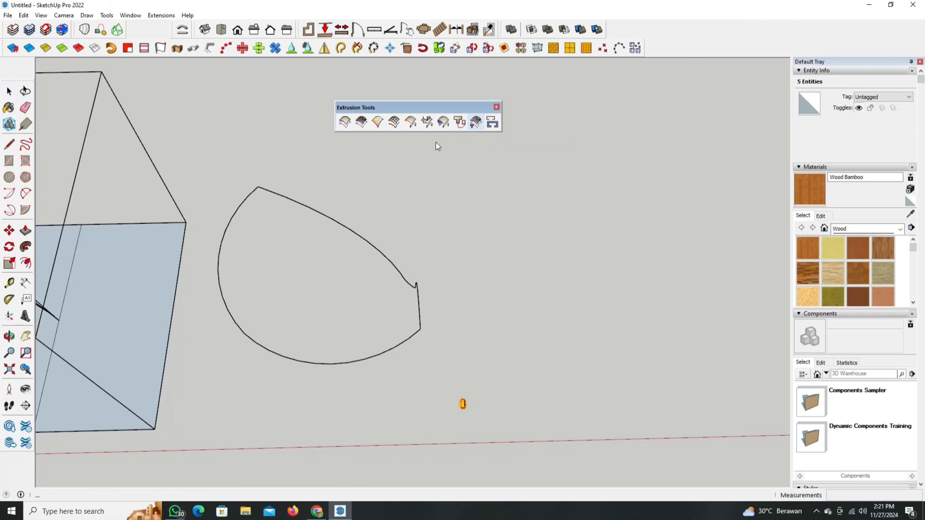
left_click(225, 234)
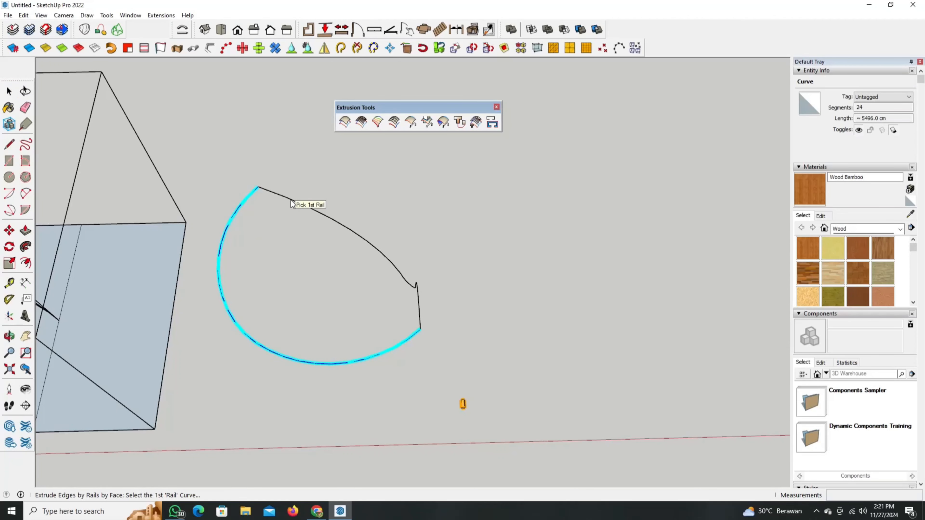
left_click(417, 302)
left_click(306, 207)
middle_click_drag(314, 217, 544, 293)
left_click(426, 331)
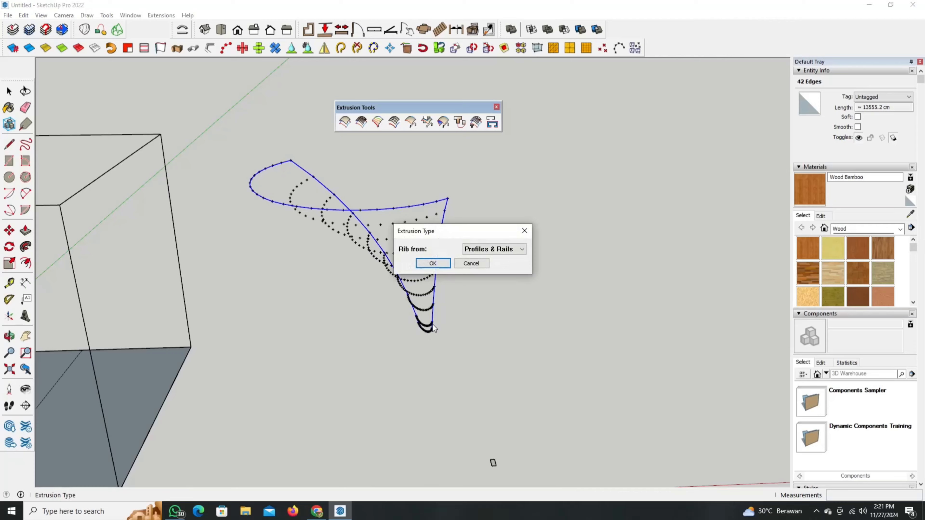
Step: Generate the ribs from Profiles & Rails
left_click(504, 249)
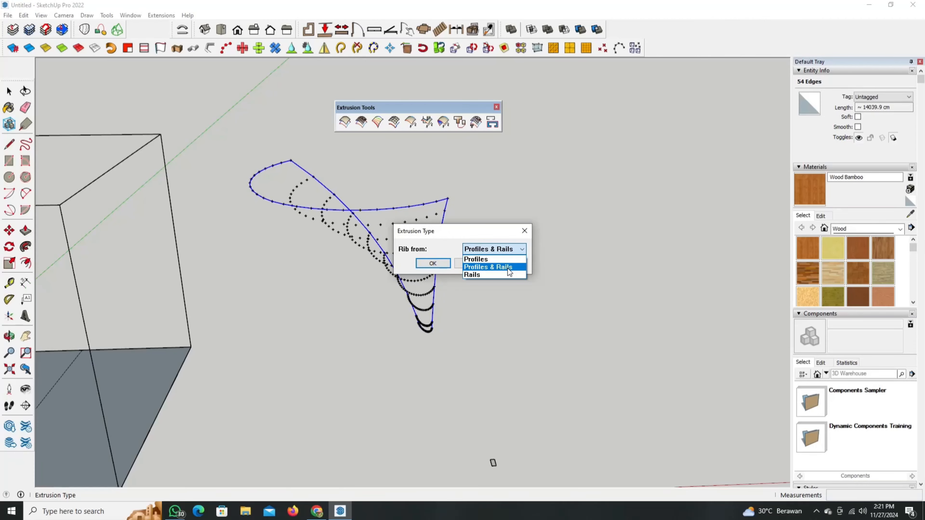
left_click(508, 268)
left_click(440, 263)
middle_click_drag(440, 262, 250, 272)
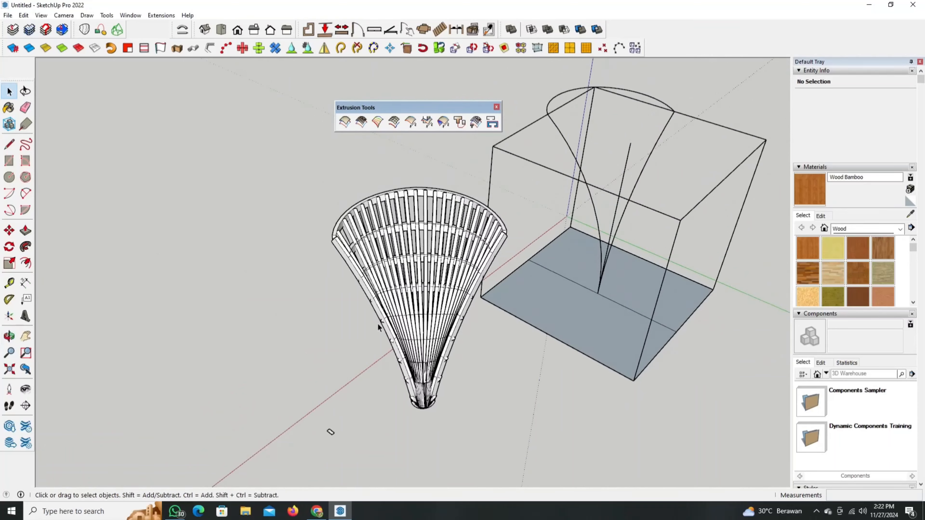
Step: Select the whole generated rib lattice and make it a group
middle_click_drag(377, 323, 286, 253)
left_click(283, 252)
left_click_drag(244, 178, 467, 383)
right_click(350, 314)
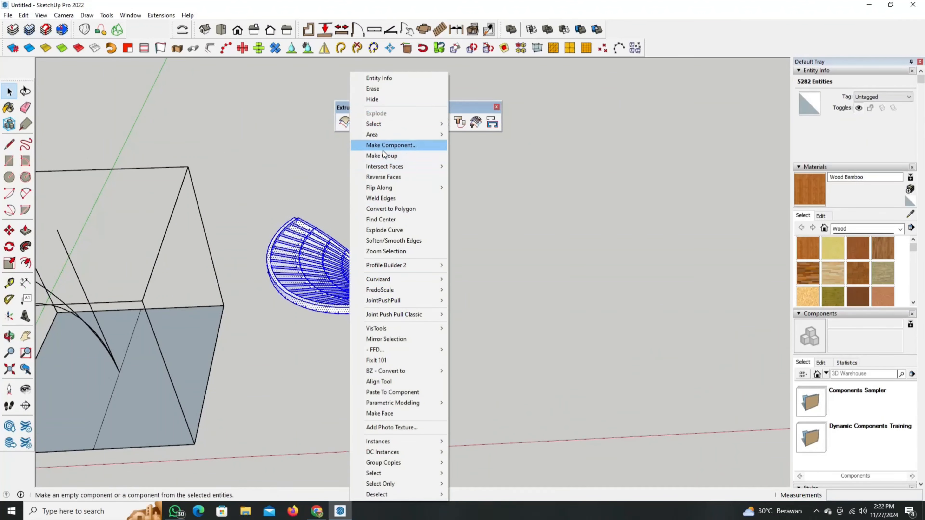
left_click(381, 155)
Step: Move the lattice group by its lower tip into the cube, onto the original arcs above the middle of the base
middle_click_drag(444, 419, 153, 211)
key("m")
scroll(222, 311, "up", 6)
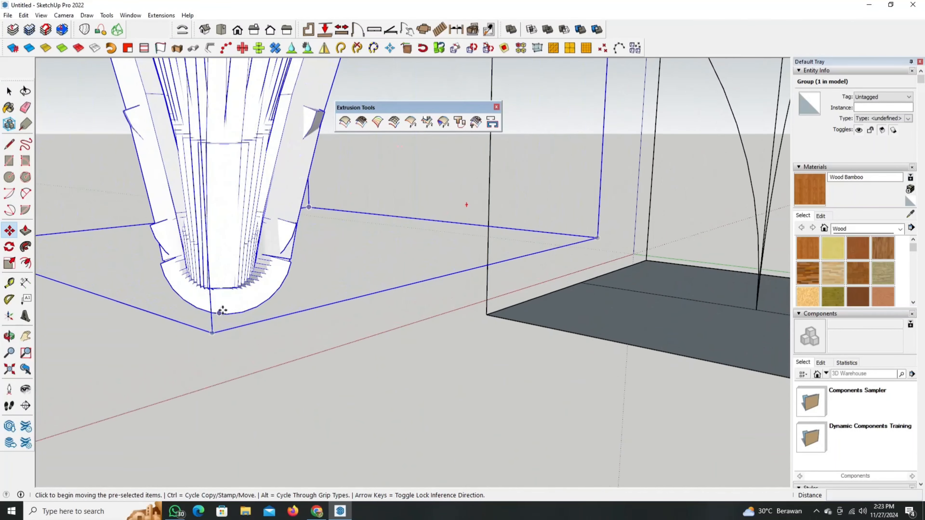
left_click(219, 313)
middle_click_drag(320, 290, 517, 276)
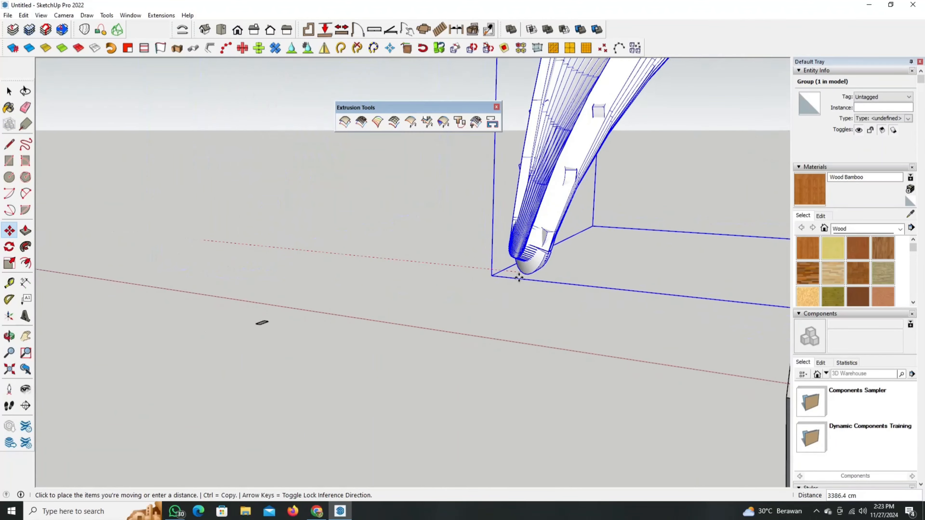
scroll(518, 276, "down", 4)
middle_click_drag(627, 325, 444, 310)
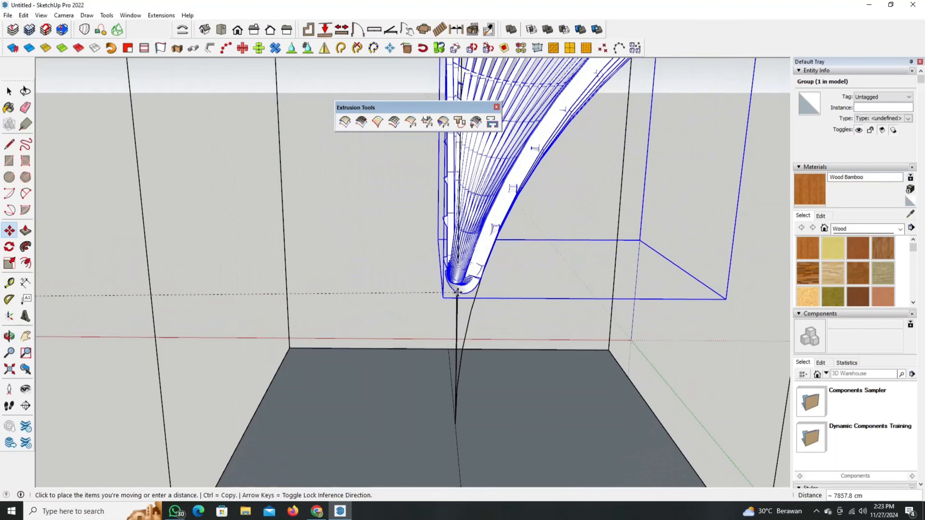
scroll(476, 291, "up", 3)
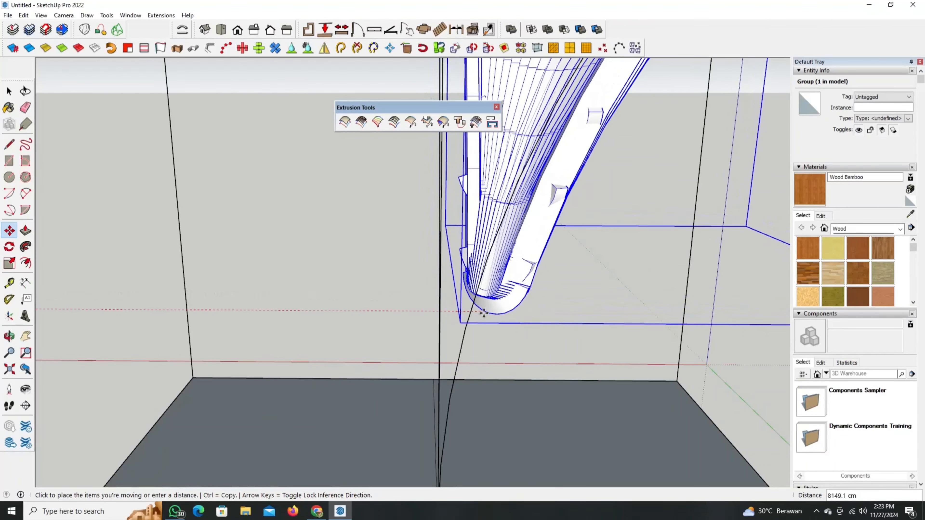
left_click(449, 311)
key("space")
Step: Try to rotate a copy of the lattice group in a tilted plane about its bounding box's lower inner corner, and undo it
scroll(338, 311, "down", 4)
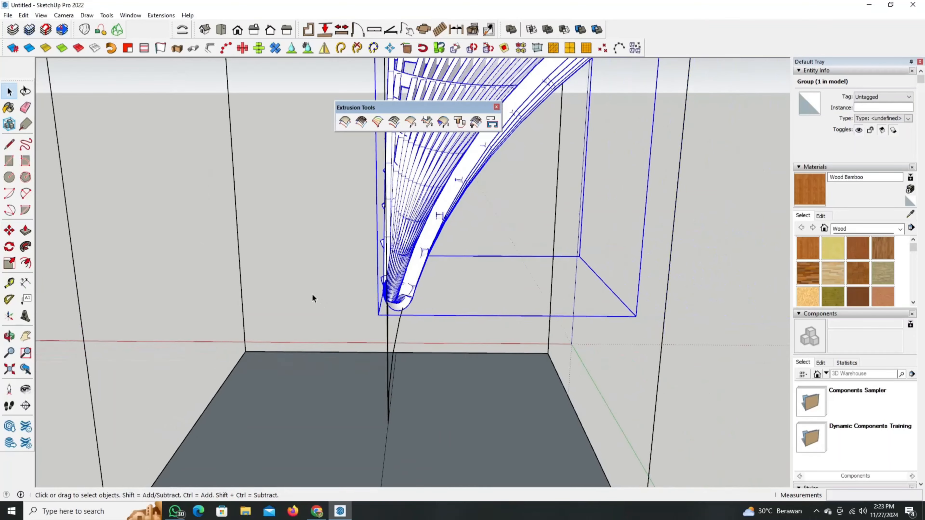
middle_click_drag(312, 294, 512, 331)
scroll(511, 332, "up", 3)
left_click(9, 247)
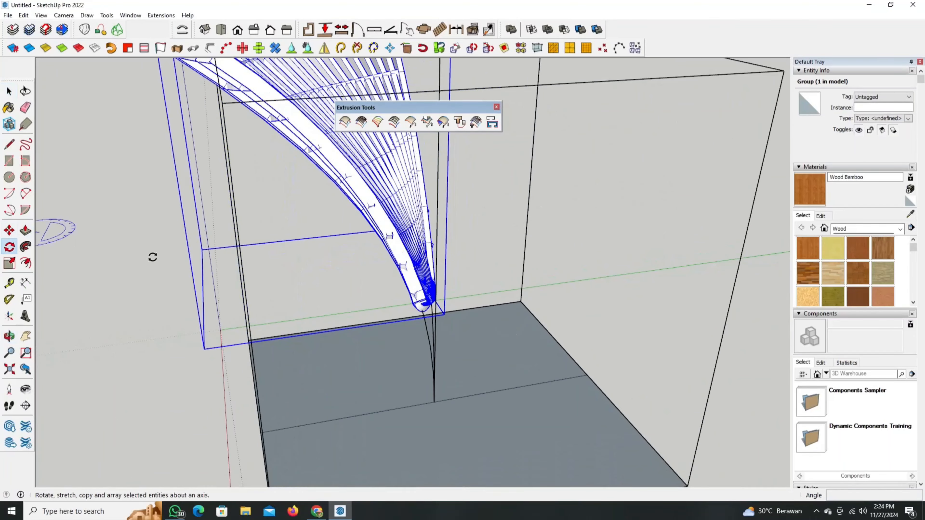
scroll(448, 271, "up", 3)
middle_click_drag(448, 271, 424, 342)
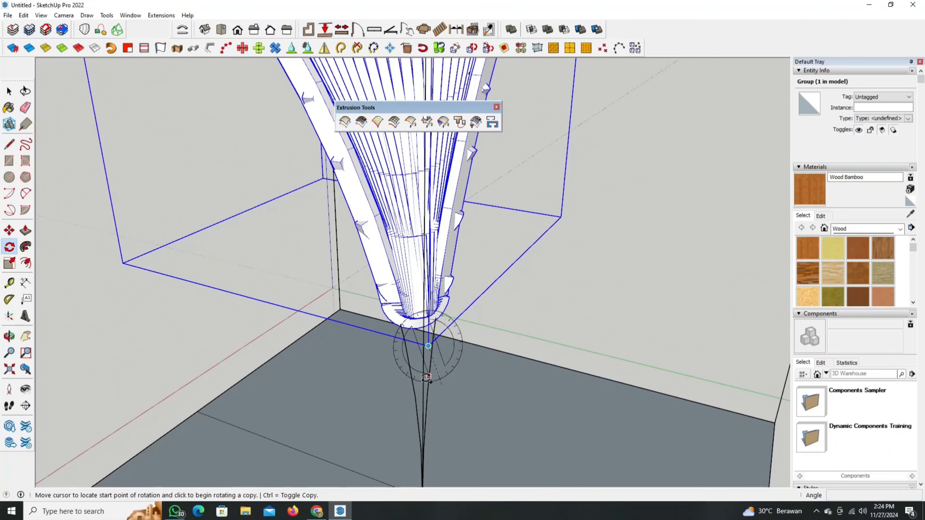
left_click(498, 317)
scroll(510, 368, "down", 3)
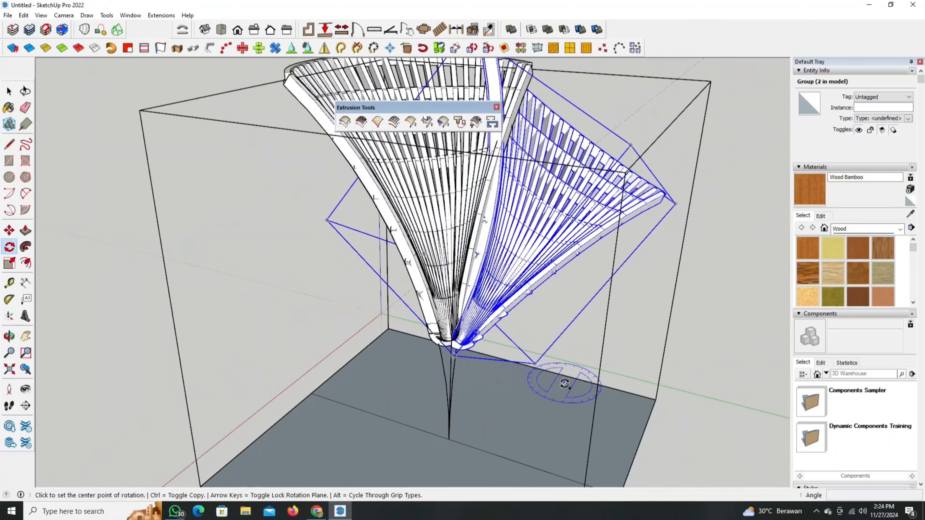
left_click(560, 390)
key("space")
key("ctrl+z")
Step: Try to rotate a copy of the lattice group horizontally about its lower inner corner to make an adjoining petal
left_click(9, 246)
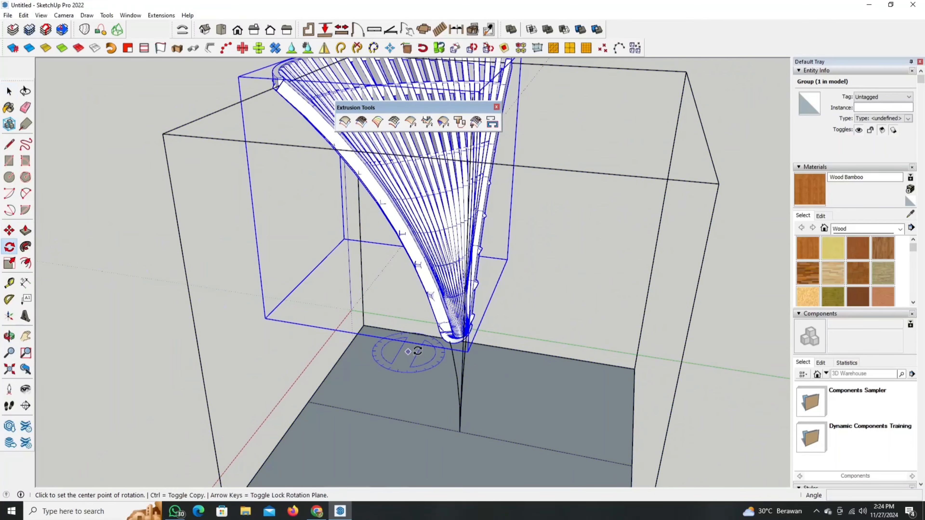
scroll(450, 339, "up", 3)
middle_click_drag(450, 340, 498, 359)
left_click(480, 348)
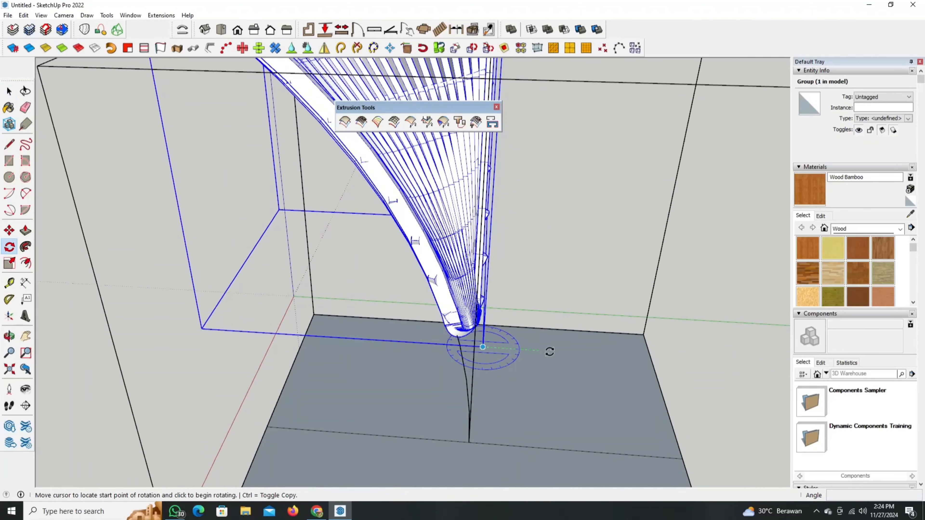
left_click(549, 351)
scroll(536, 394, "down", 3)
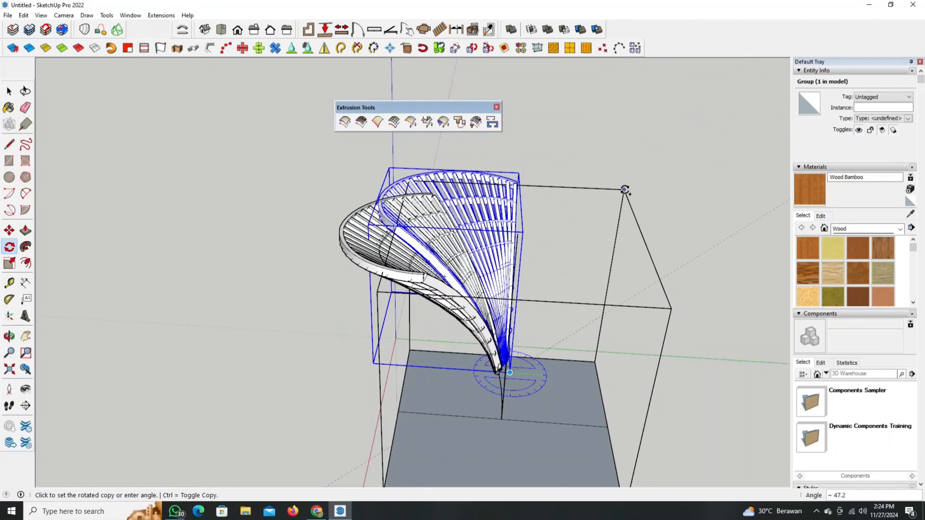
middle_click_drag(625, 190, 623, 266)
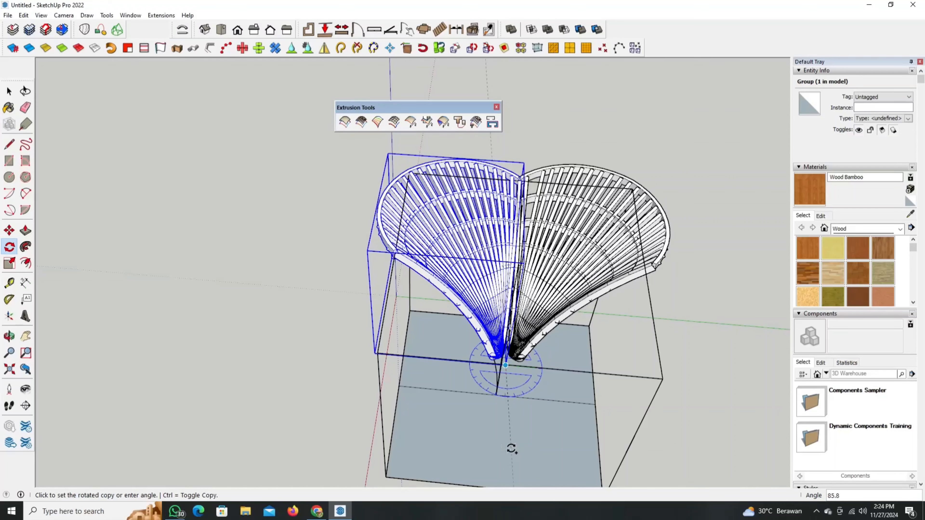
left_click(508, 451)
middle_click_drag(508, 450, 461, 383)
key("Return")
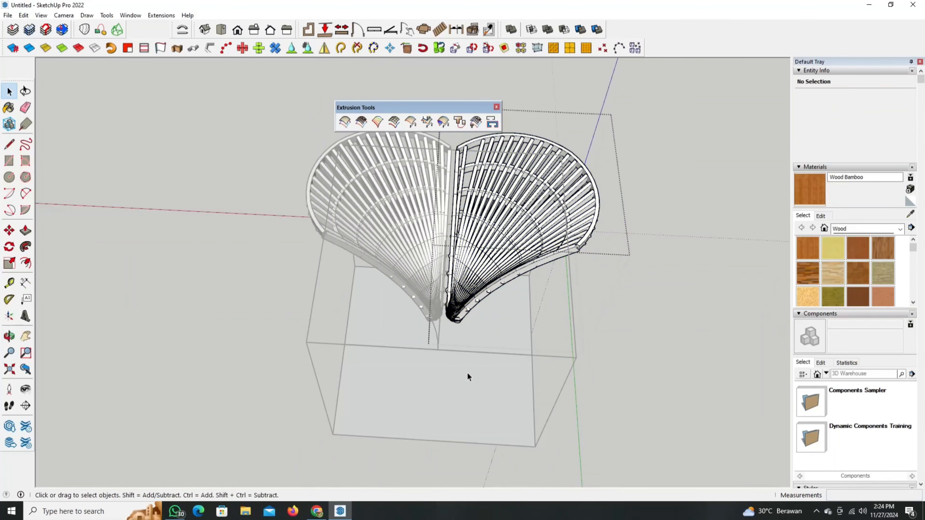
Step: Leave the copied petal's group and undo the rotated copy
left_click(632, 322)
left_click(496, 263)
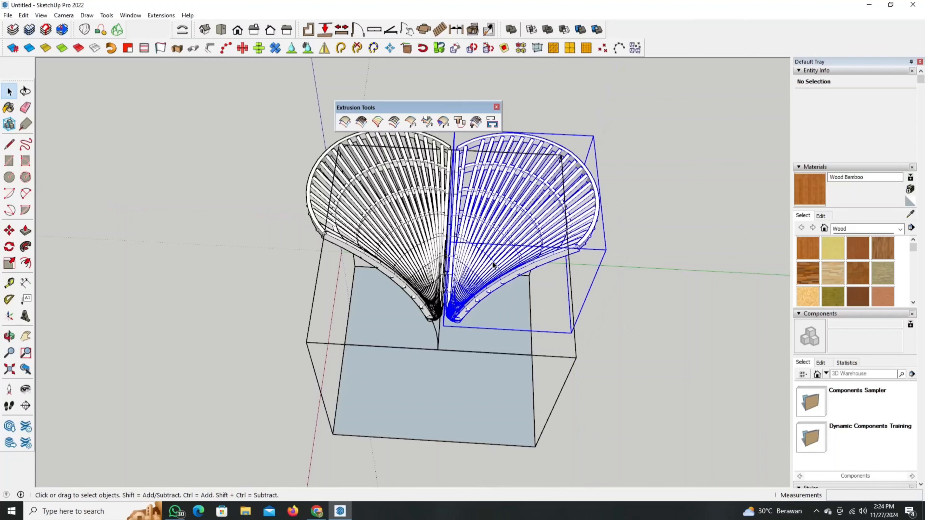
double_click(483, 295)
left_click(429, 309)
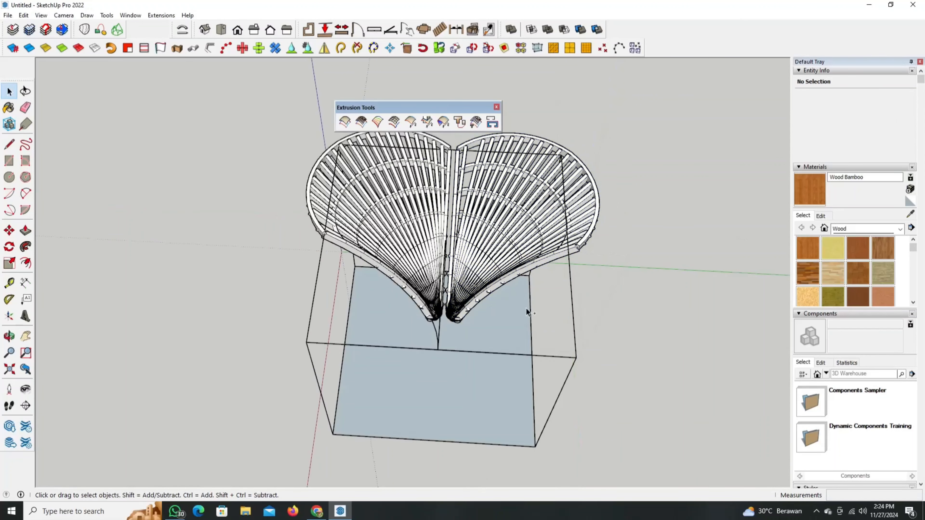
key("ctrl+z")
Step: Rotate a copy of the lattice group 90 degrees horizontally about its bounding box's lower inner corner
middle_click_drag(533, 310, 463, 324)
scroll(450, 300, "up", 3)
left_click(439, 297)
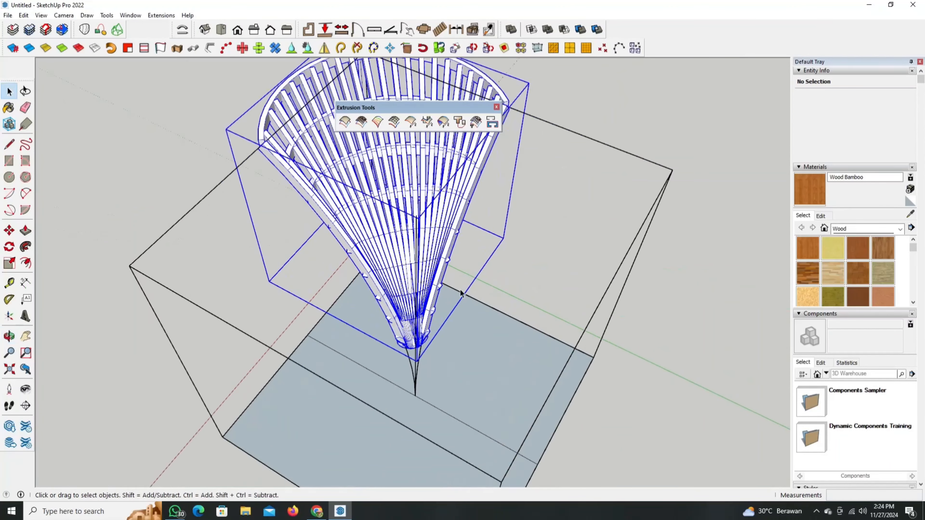
scroll(441, 298, "up", 1)
left_click(9, 230)
scroll(55, 277, "up", 3)
left_click(9, 247)
scroll(440, 353, "up", 2)
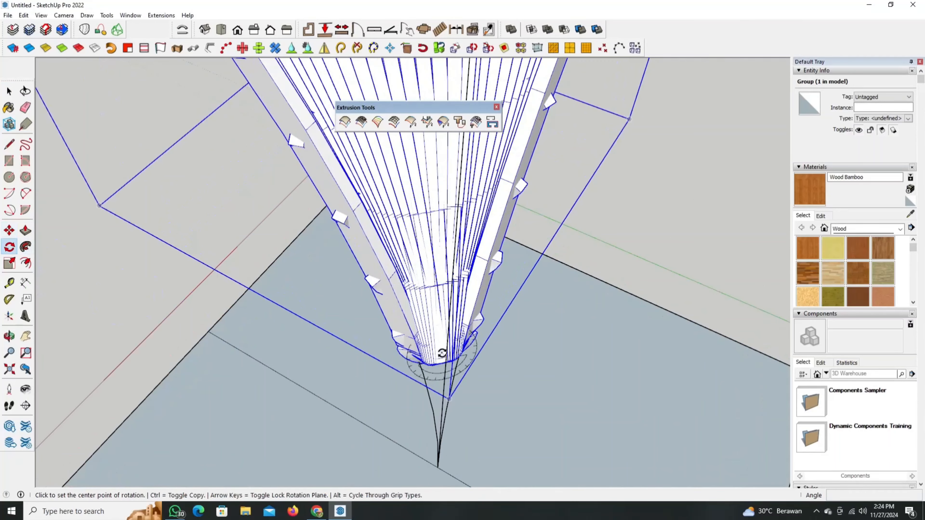
middle_click_drag(440, 353, 338, 356)
scroll(348, 360, "up", 2)
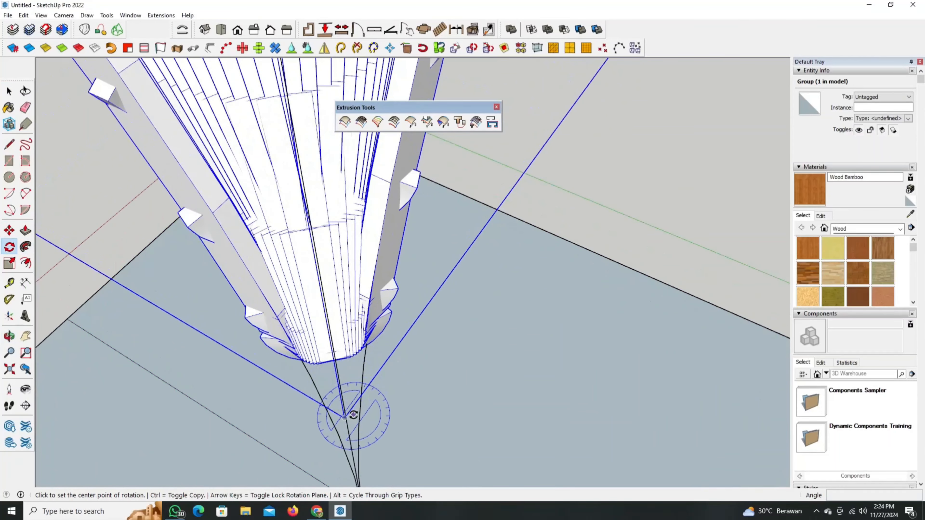
middle_click_drag(353, 415, 398, 355)
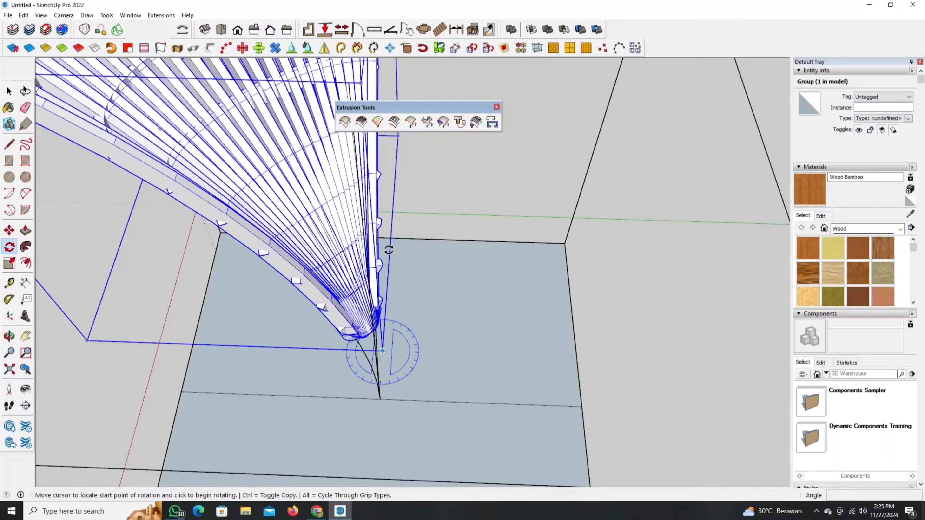
middle_click_drag(572, 374, 627, 407)
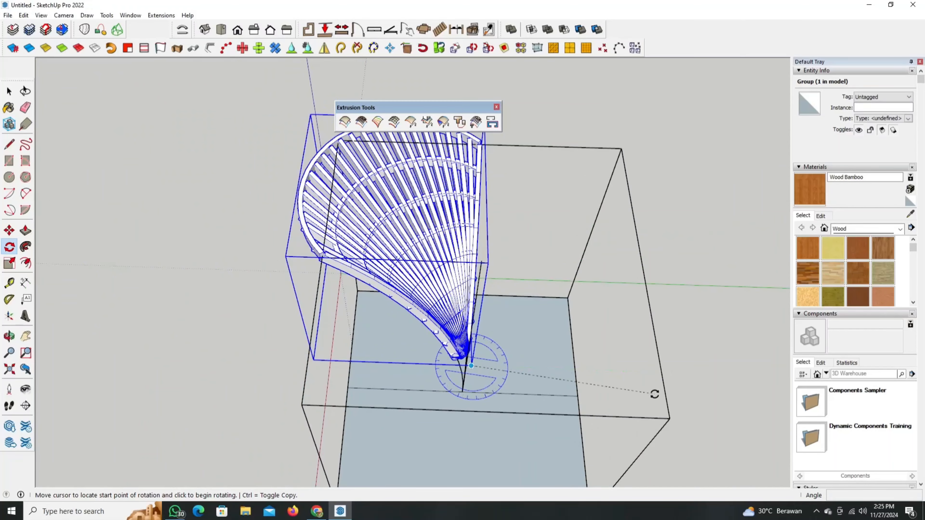
left_click(671, 373)
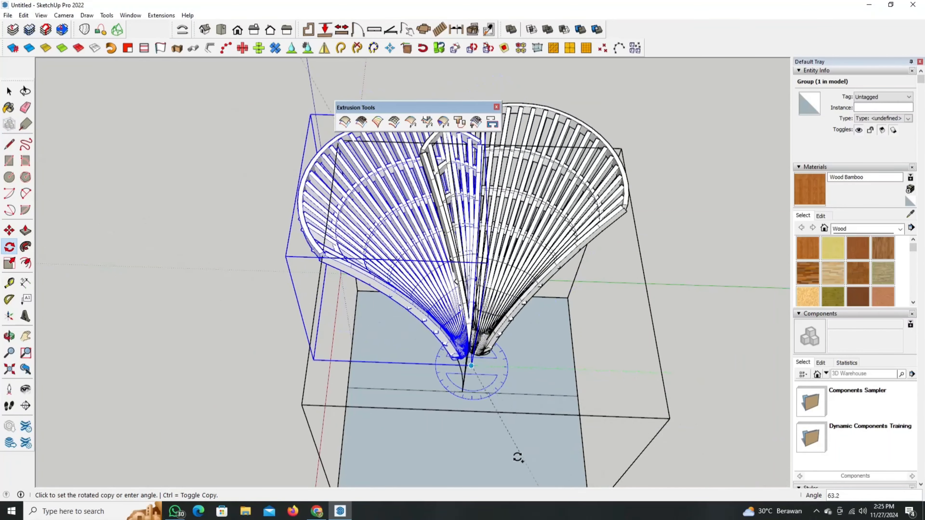
left_click(473, 459)
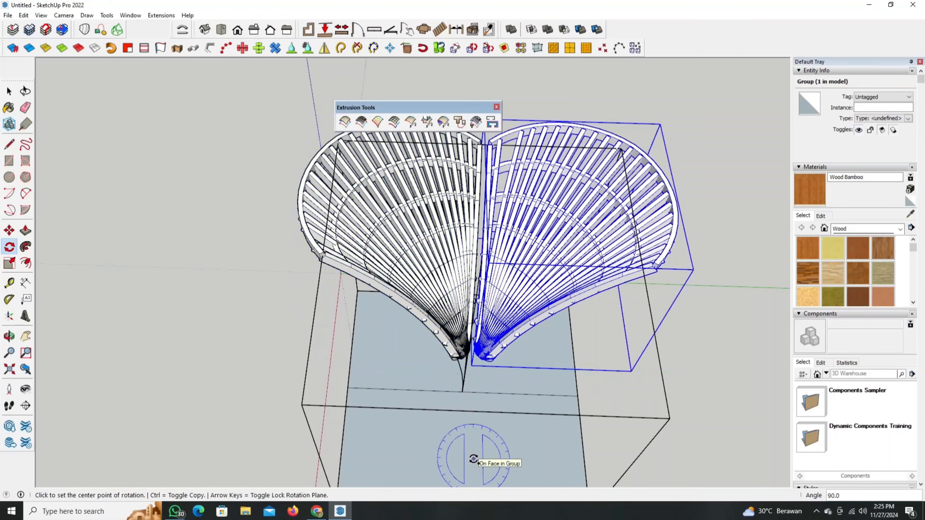
Step: Multiply the rotated copy by 3 to complete a four-petal canopy around the centre
type("x3")
key("Return")
key("space")
middle_click_drag(470, 460, 330, 384)
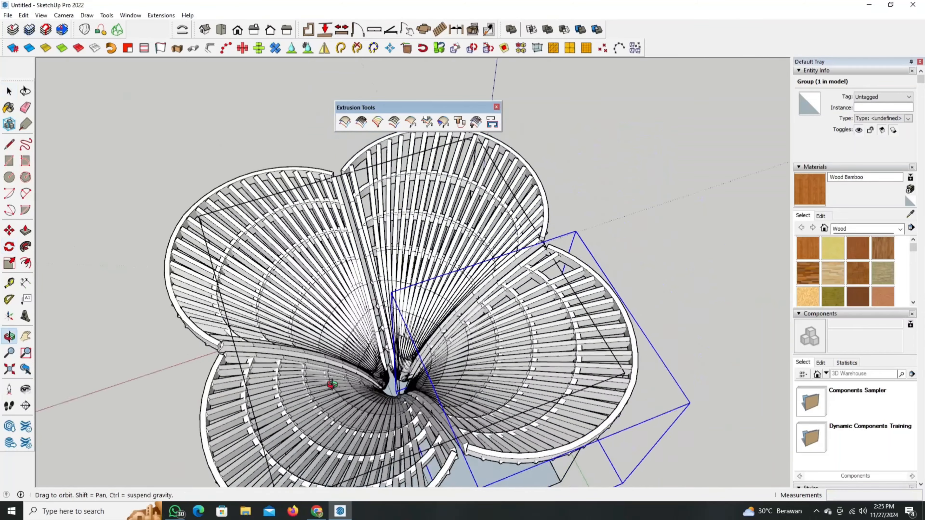
scroll(332, 381, "down", 3)
middle_click_drag(532, 340, 573, 351)
Step: Move the four-petal lattice canopy about 9,700 cm along the red axis, clear of the construction box, and deselect it
left_click(375, 263)
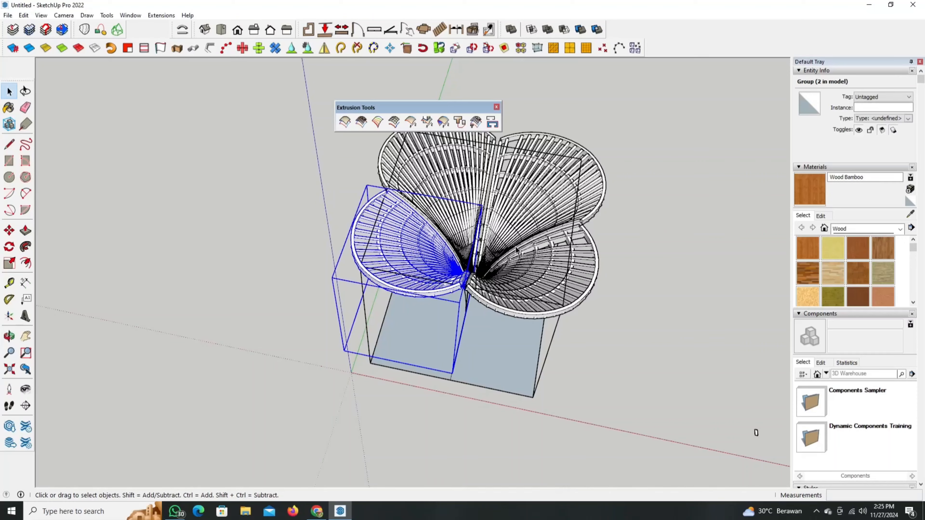
middle_click_drag(375, 262, 417, 227)
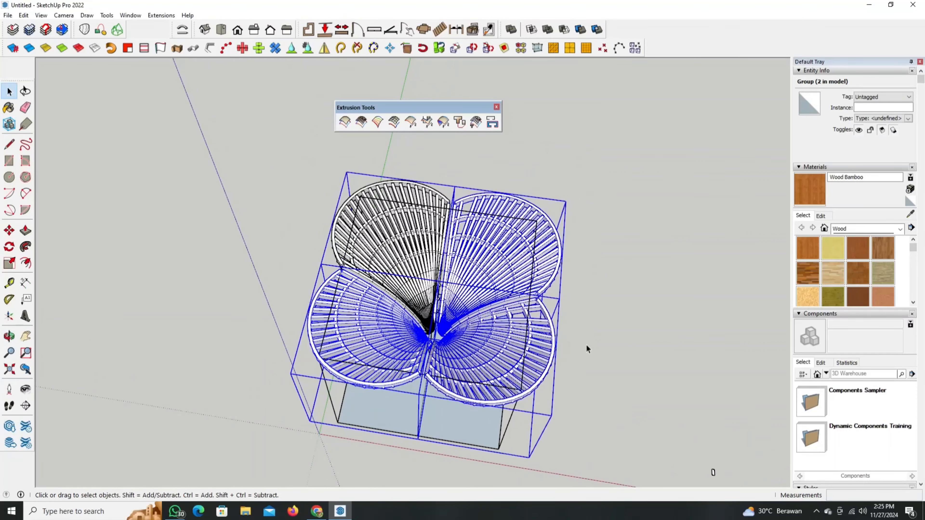
middle_click_drag(586, 344, 604, 339)
left_click(8, 230)
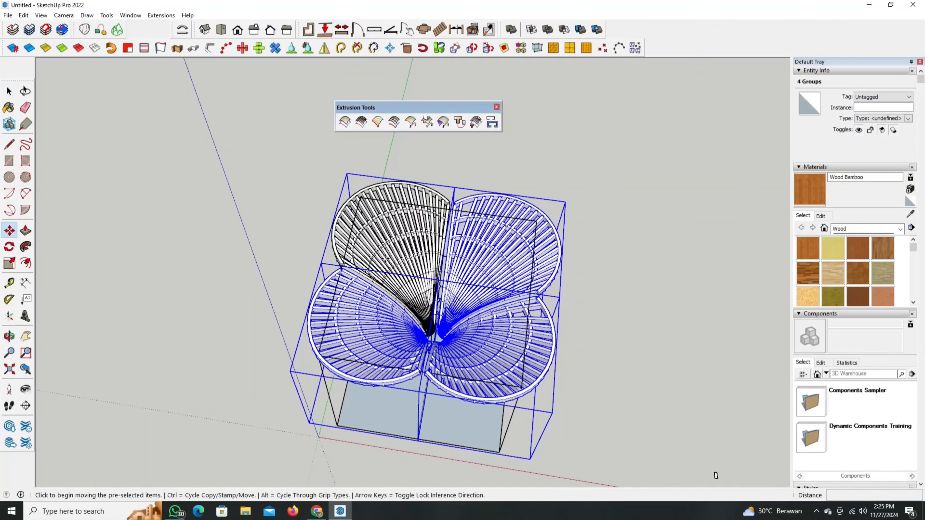
left_click(421, 324)
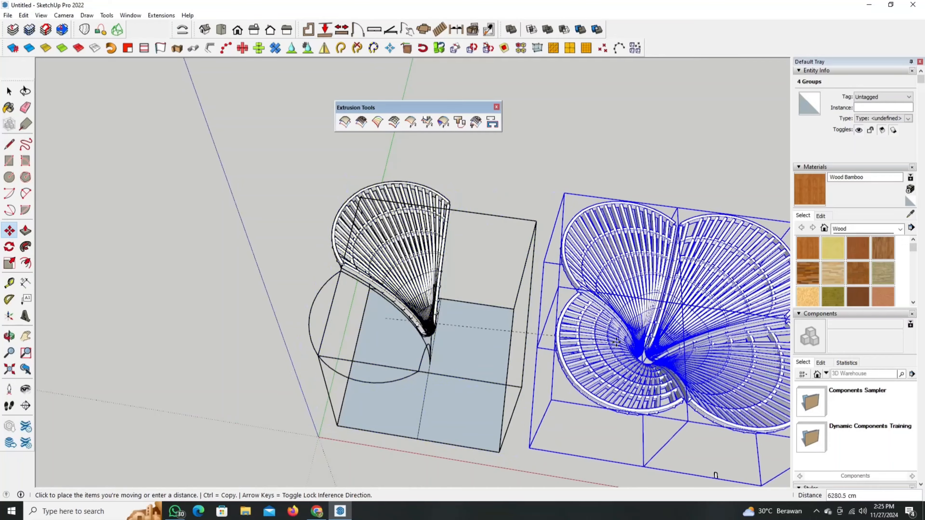
middle_click_drag(615, 349, 329, 307, "shift")
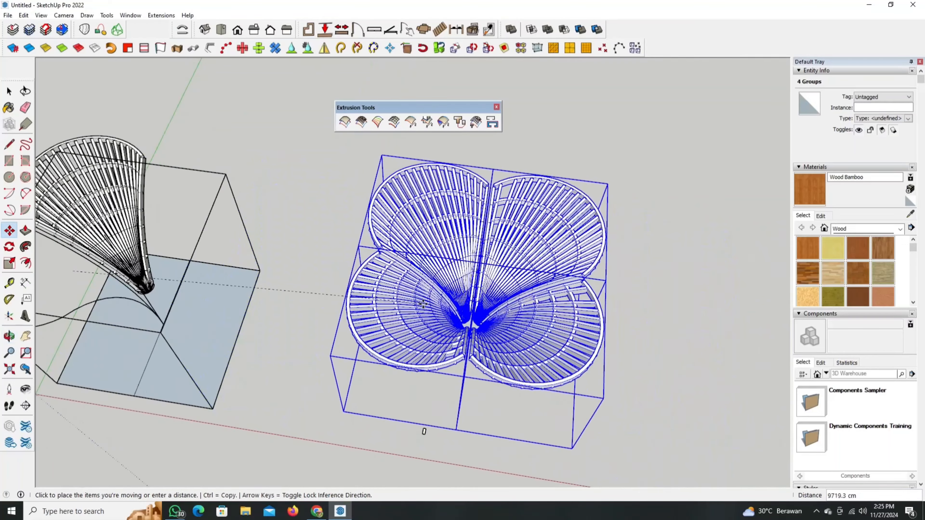
left_click(470, 332)
key("space")
middle_click_drag(469, 331, 545, 236)
left_click(513, 194)
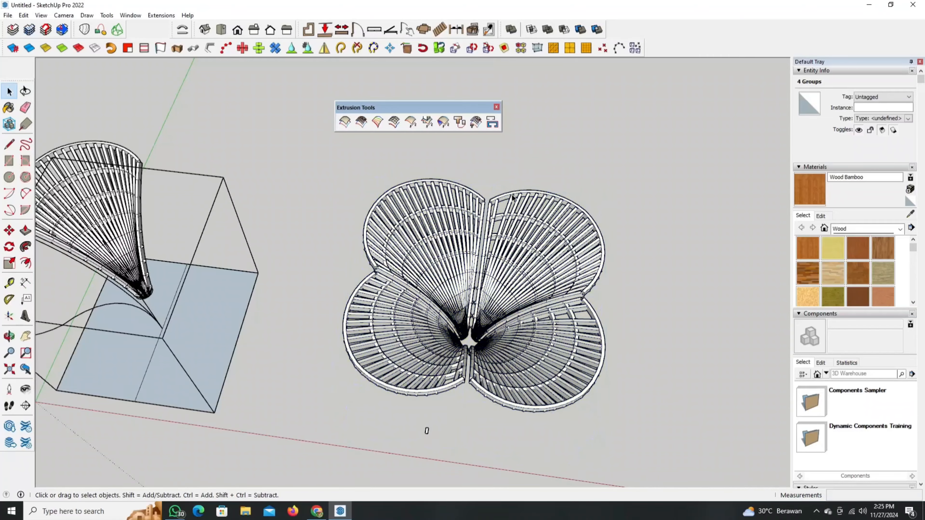
Step: Draw a circle with a radius of about 1314 cm on the ground beneath the moved canopy
middle_click_drag(514, 322, 347, 327)
left_click(6, 182)
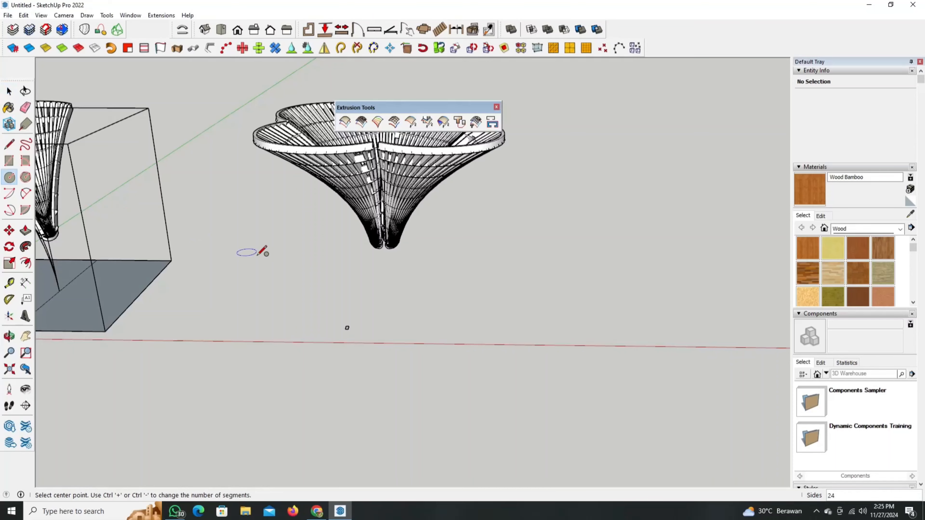
middle_click_drag(259, 252, 365, 338)
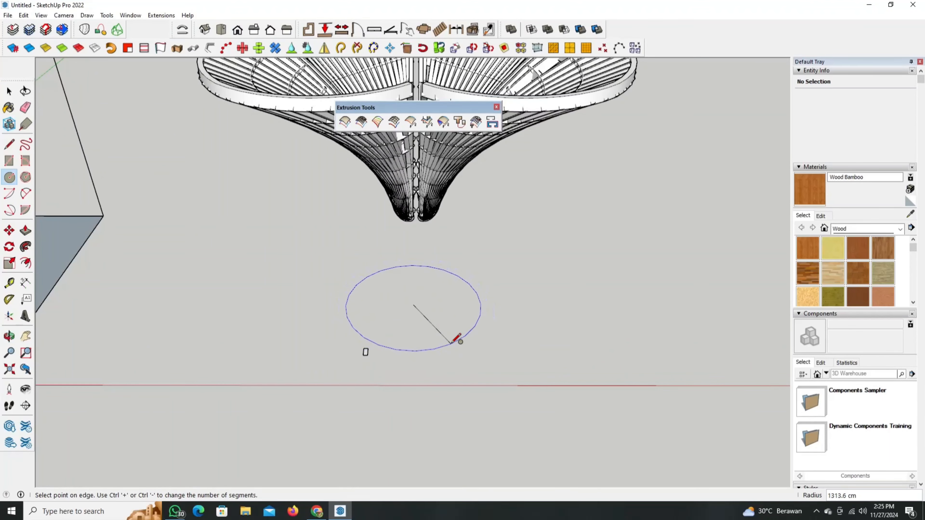
left_click(452, 342)
middle_click_drag(449, 347, 442, 371)
key("space")
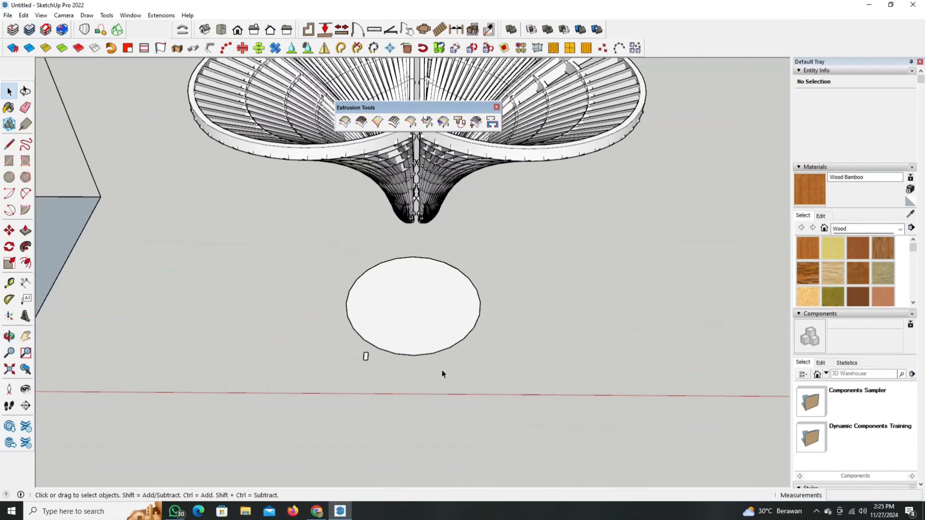
Step: Offset the circle inward to leave an inner circle with a radius of about 982 cm
scroll(441, 370, "up", 1)
left_click(403, 317)
left_click(26, 262)
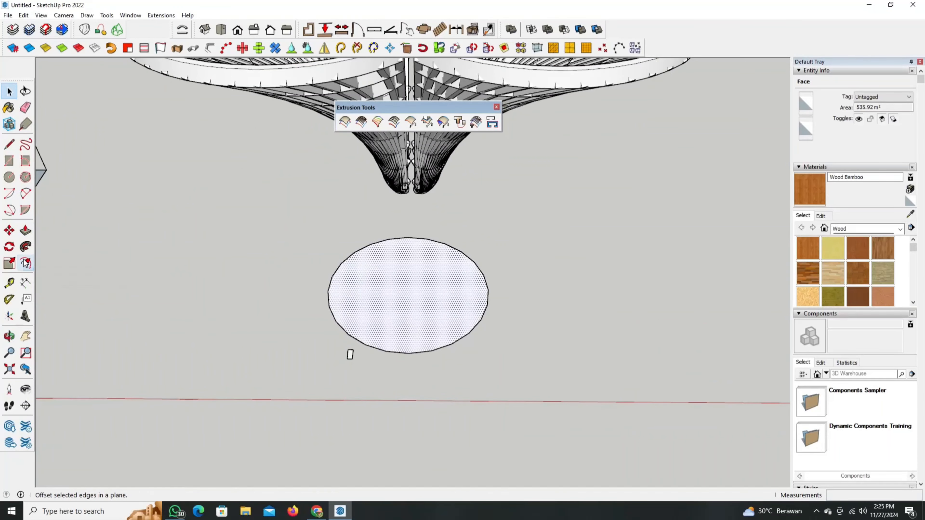
left_click(328, 288)
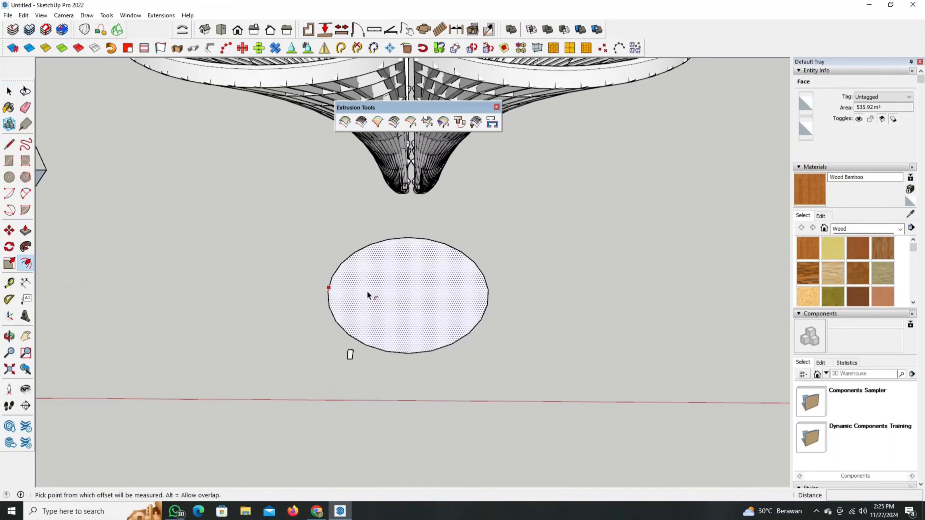
left_click(352, 278)
key("space")
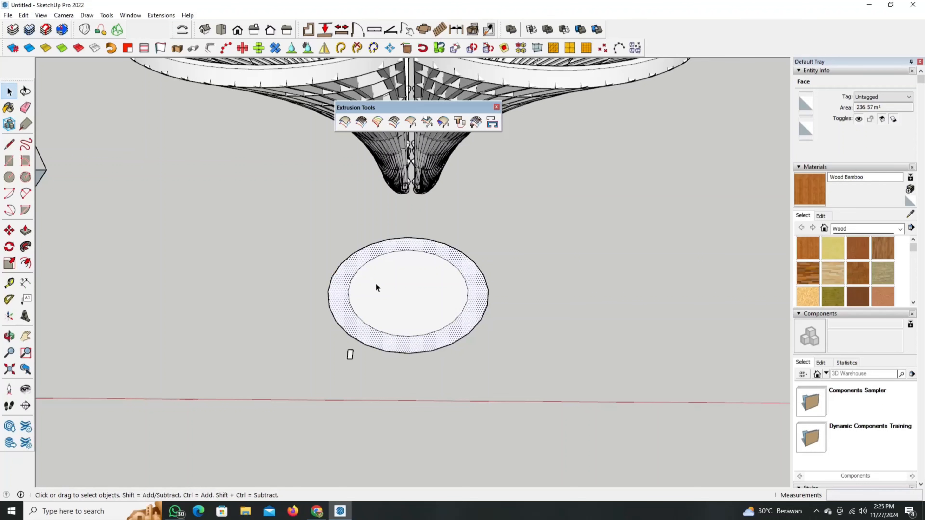
left_click(375, 283)
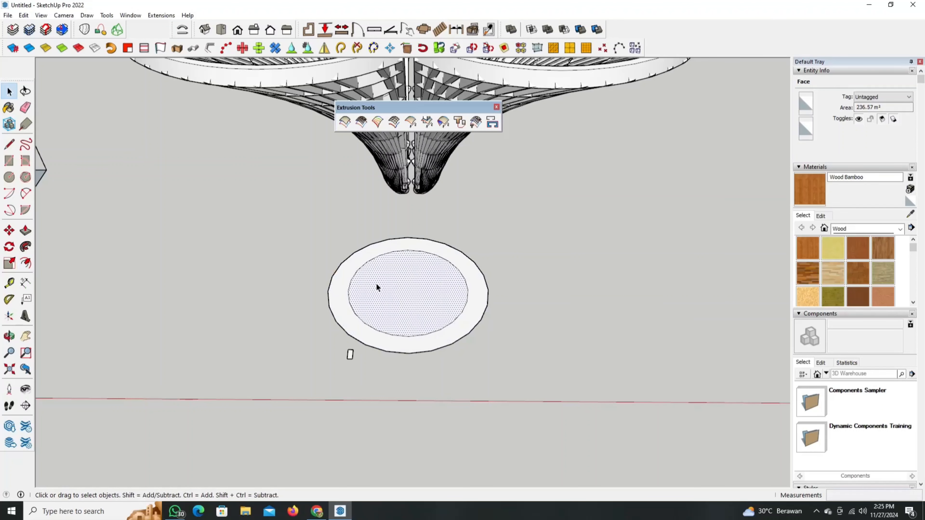
left_click(25, 231)
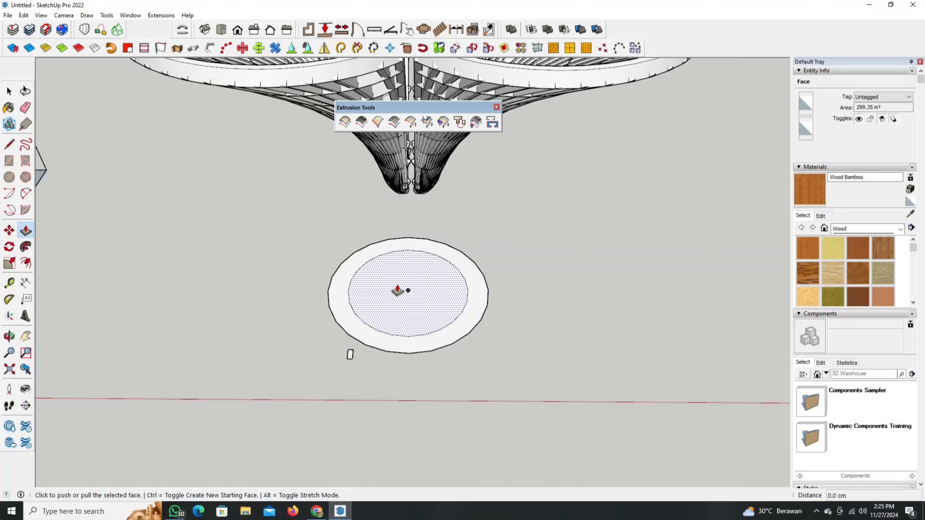
key("space")
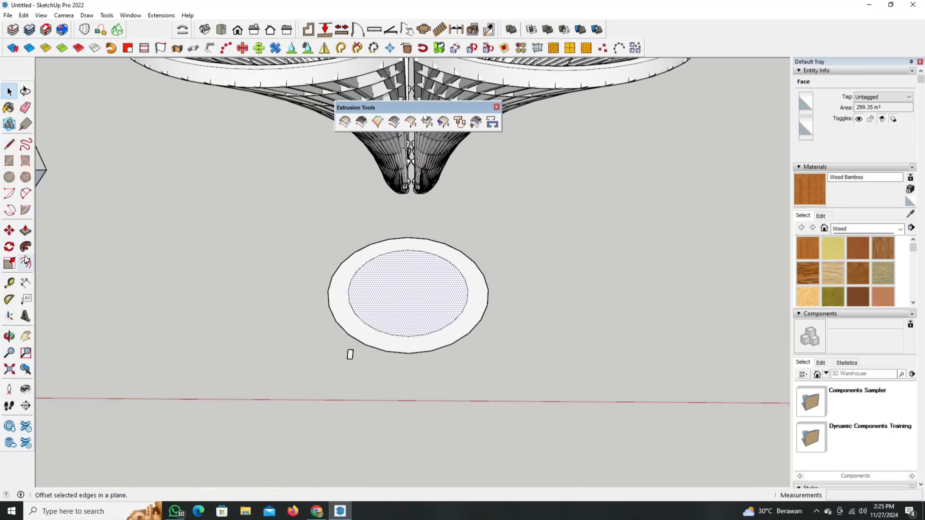
left_click(25, 231)
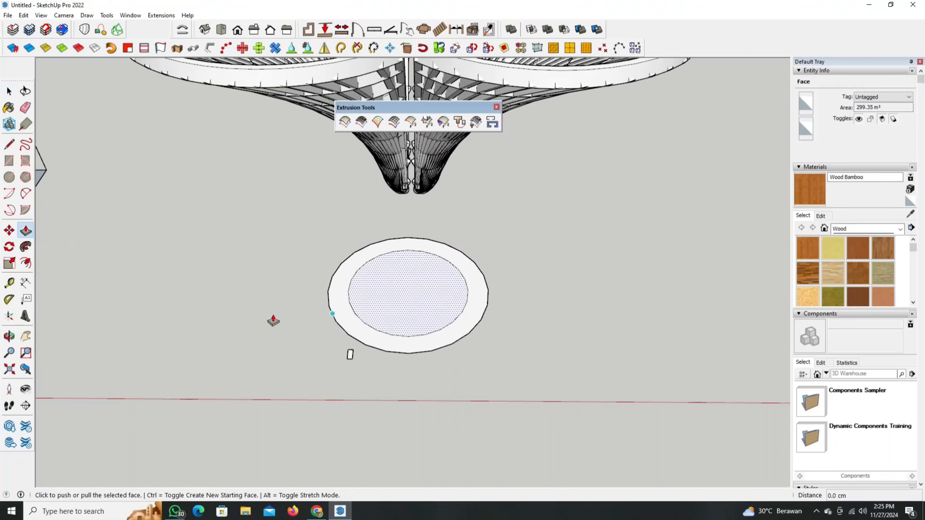
key("space")
left_click(341, 308)
left_click(25, 231)
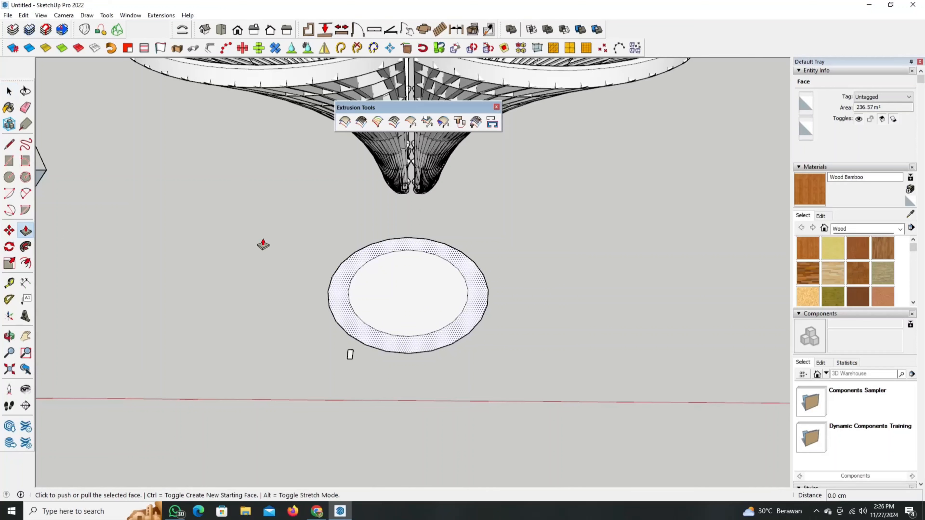
key("space")
left_click(236, 247)
Step: Delete both concentric circles and their faces beneath the canopy
middle_click_drag(420, 295, 441, 308)
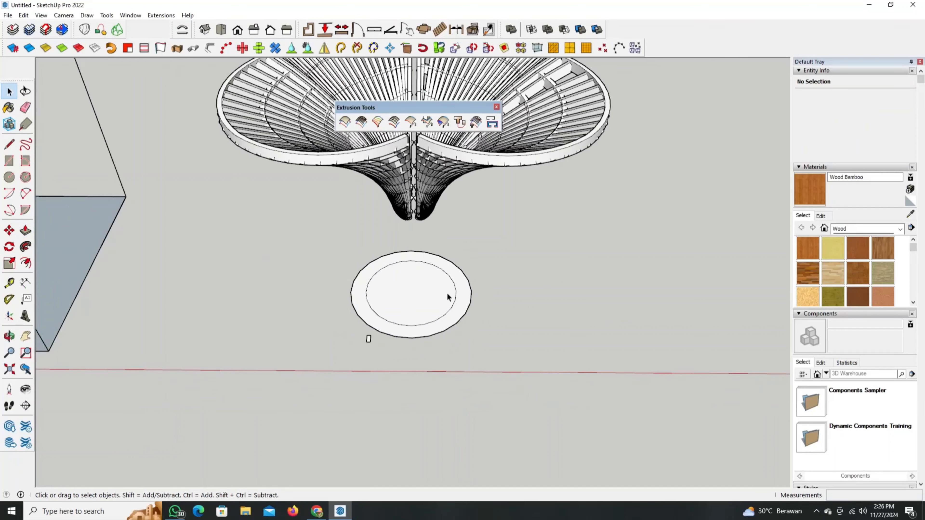
left_click_drag(486, 391, 487, 392)
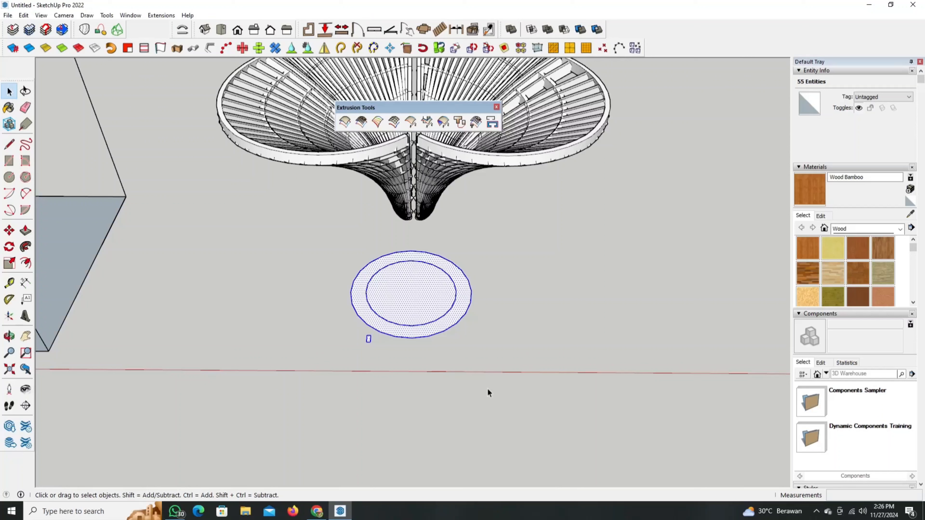
left_click(384, 267)
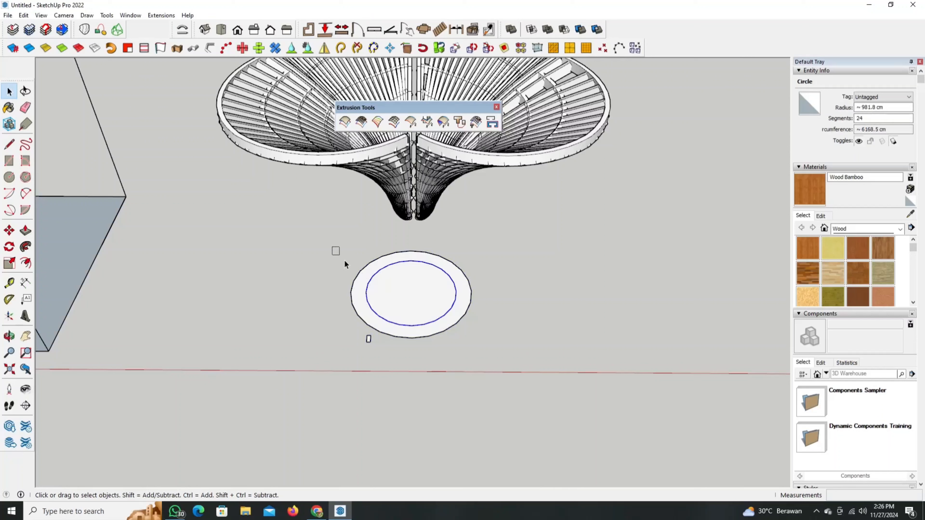
left_click_drag(501, 342, 506, 342)
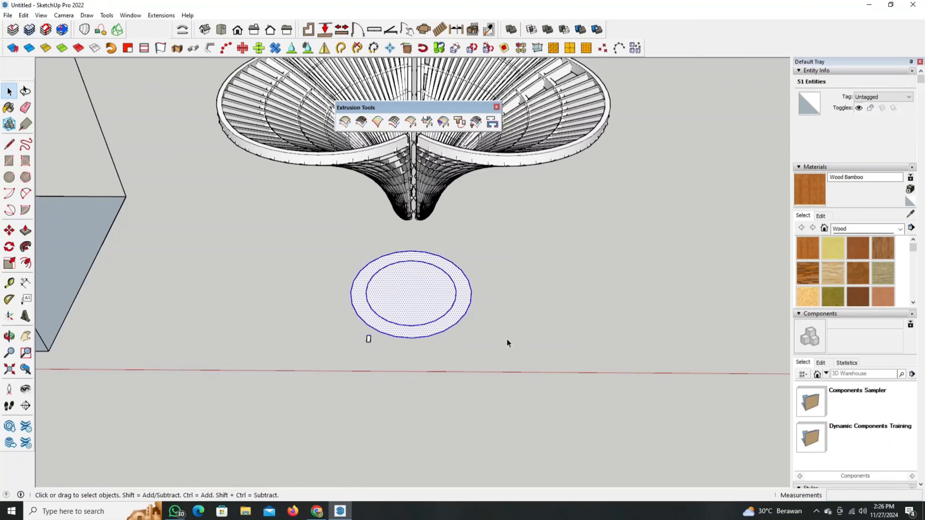
key("Delete")
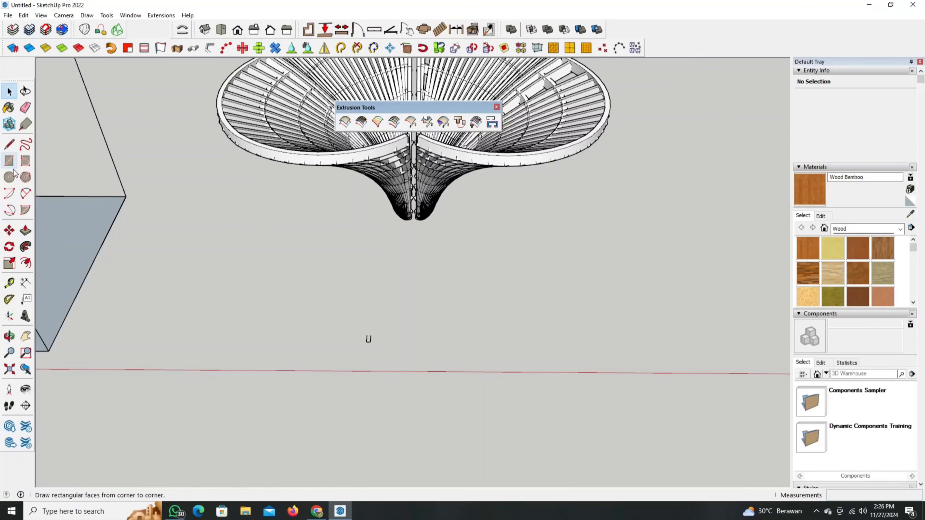
Step: Draw a larger circle with a radius of about 1813 cm on the ground beneath the canopy
middle_click_drag(396, 288, 360, 411)
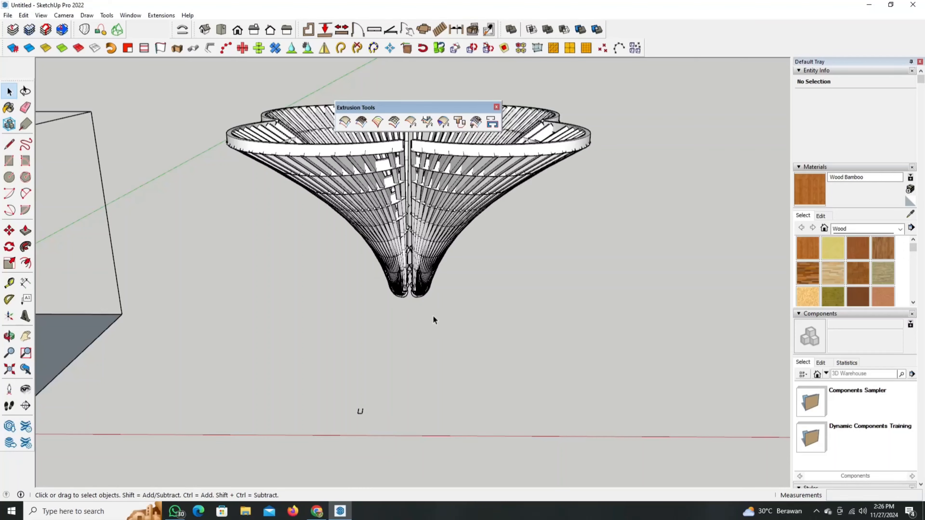
middle_click_drag(433, 320, 468, 353)
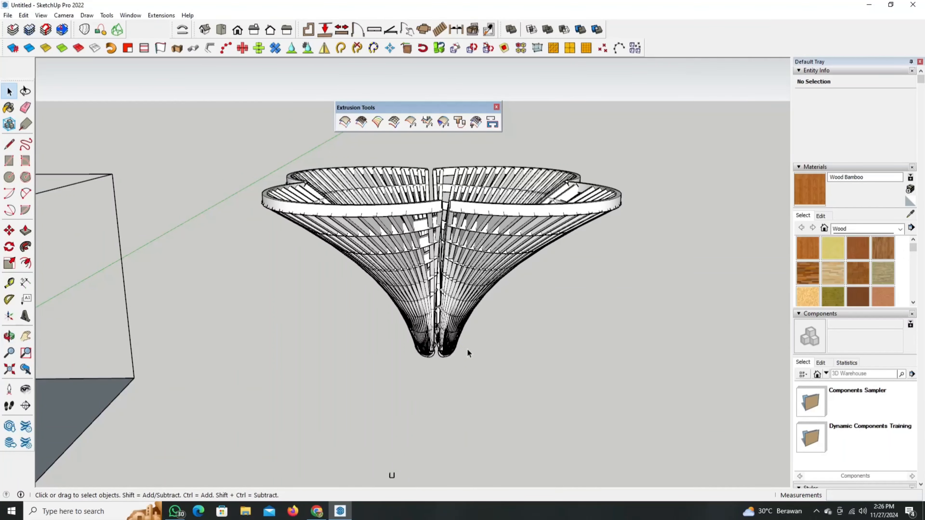
left_click(10, 178)
middle_click_drag(427, 402, 339, 380)
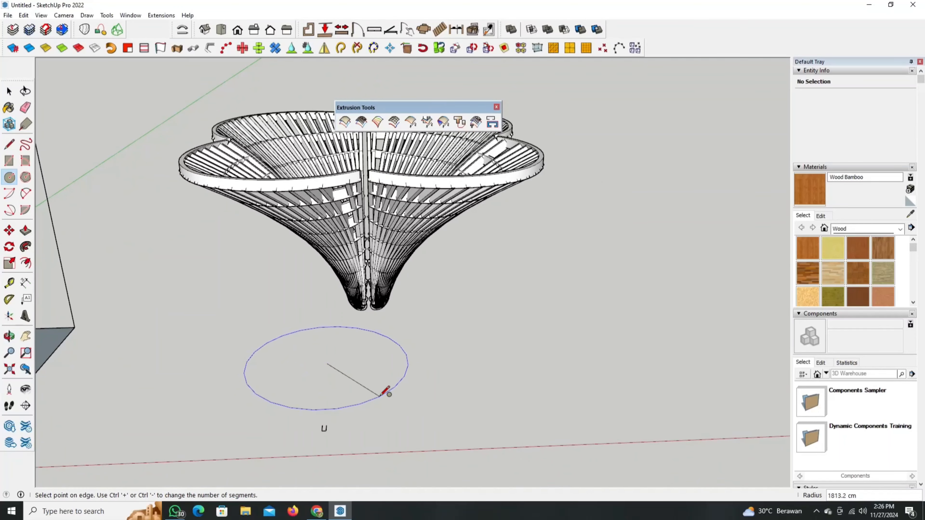
left_click(380, 394)
Step: Offset the large circle inward to form a ring-shaped face around an inner disc
scroll(336, 377, "up", 2)
left_click(25, 263)
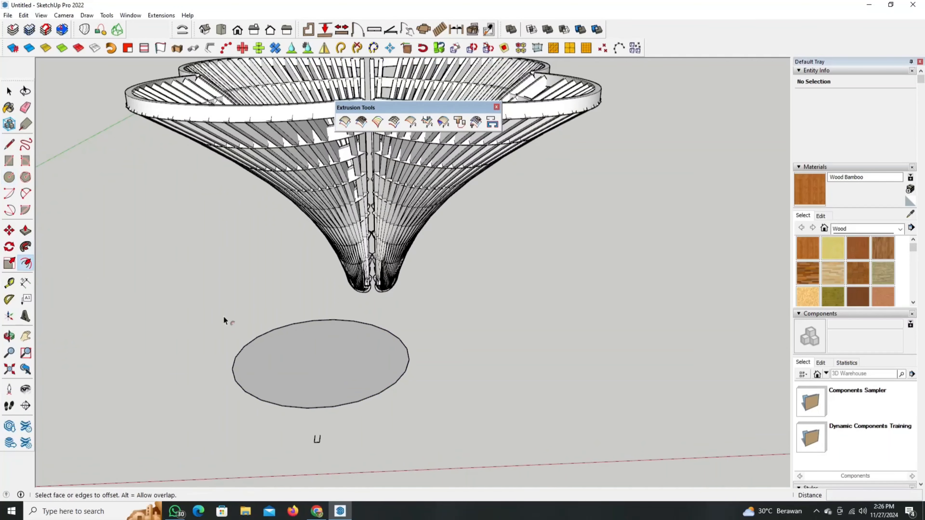
left_click(298, 362)
left_click(261, 347)
key("space")
middle_click_drag(291, 347, 293, 367)
left_click(244, 372)
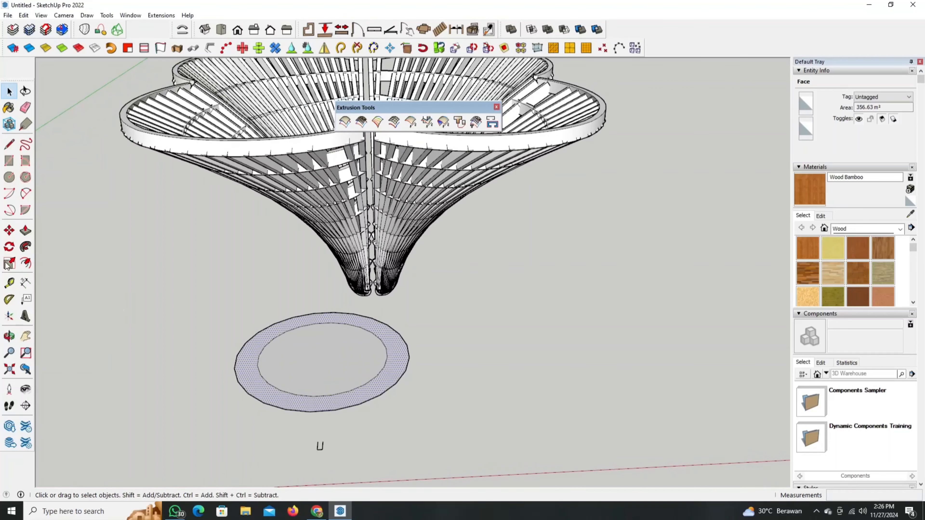
key("p")
left_click(245, 368)
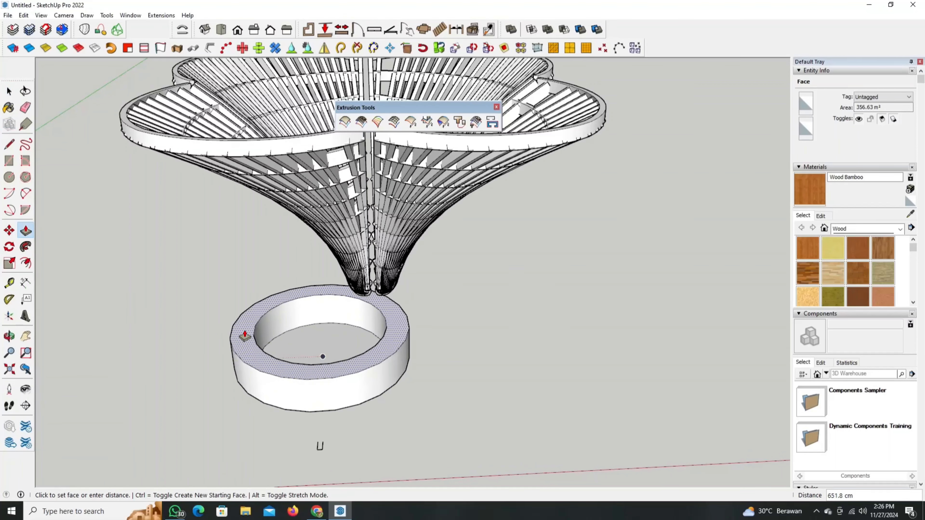
key("Escape")
key("space")
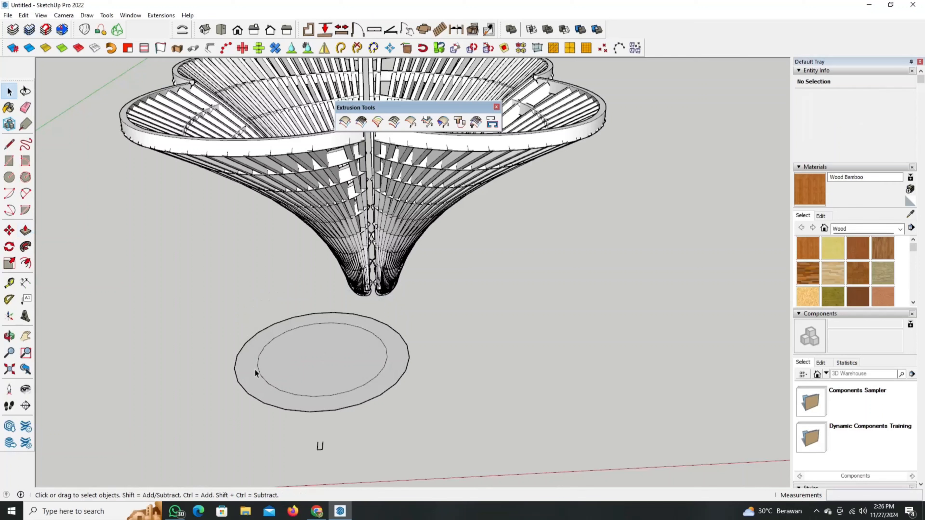
Step: Extrude the ring-shaped face upward about 900 cm with Push/Pull and clear the selection
left_click(238, 368)
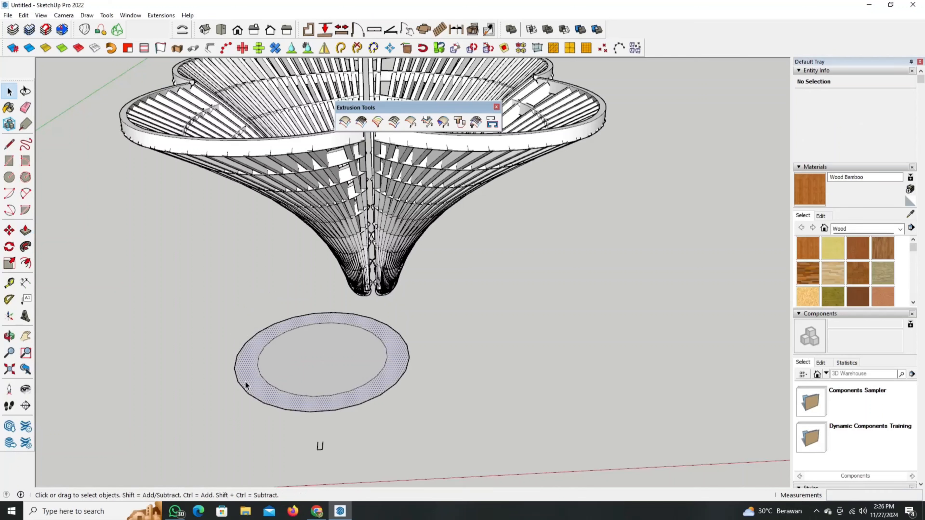
left_click(25, 230)
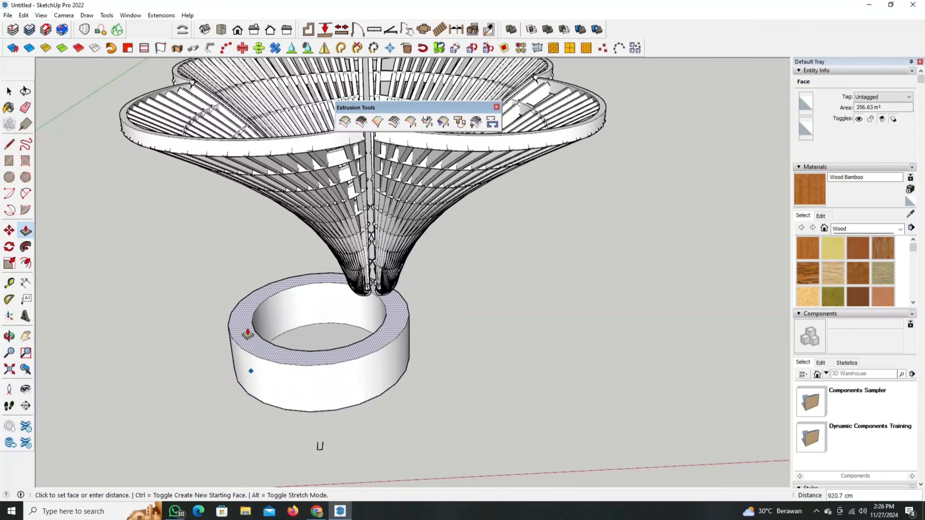
left_click(248, 335)
key("space")
left_click(540, 340)
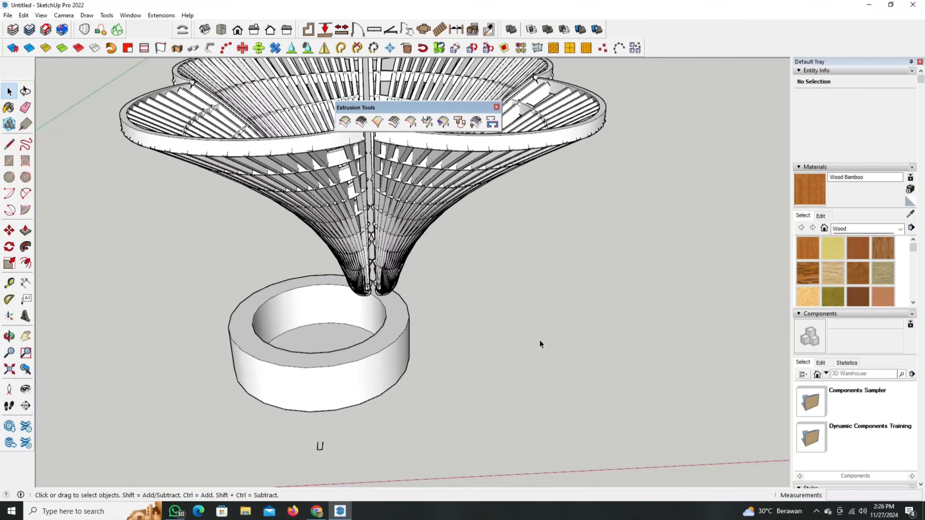
Step: Select the whole extruded ring beneath the canopy and make it a group
middle_click_drag(540, 344, 668, 320)
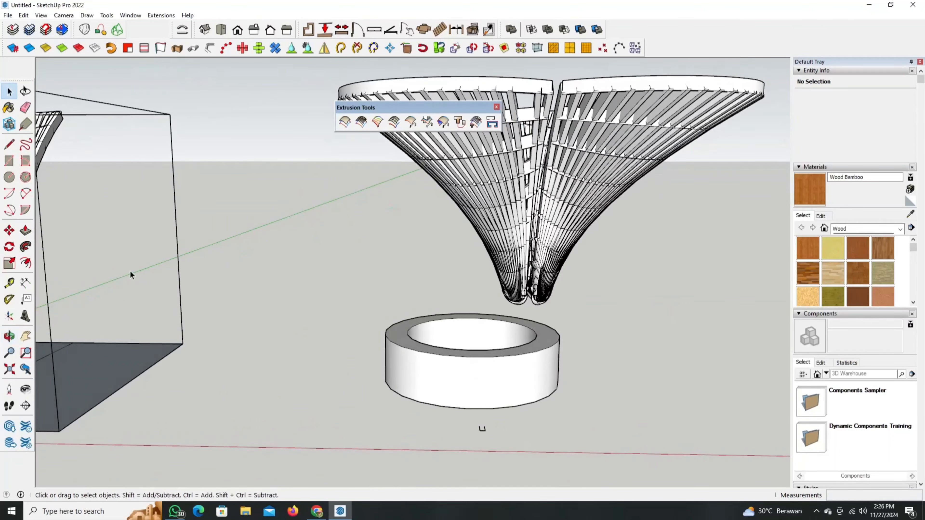
triple_click(480, 387)
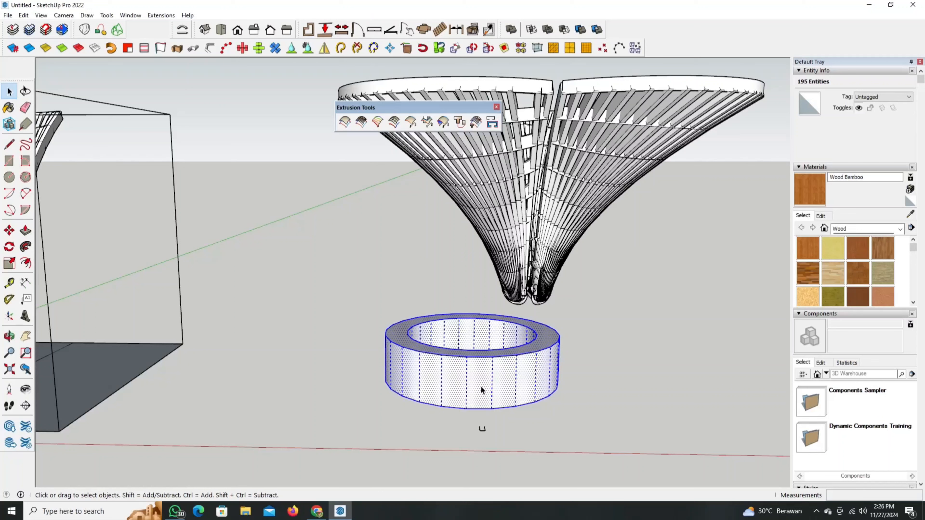
right_click(481, 389)
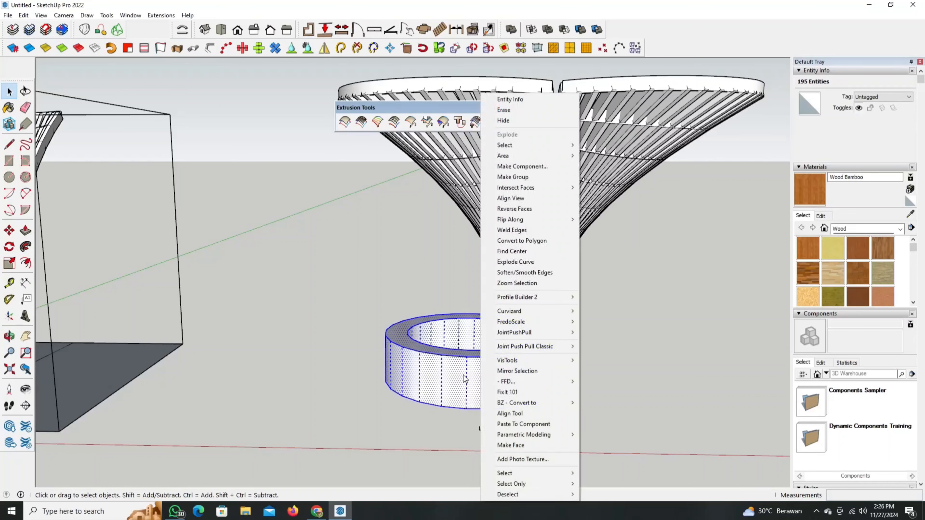
left_click(513, 177)
Step: Move the ring group sideways along the ground to bring it under the canopy's lower tip
left_click(9, 231)
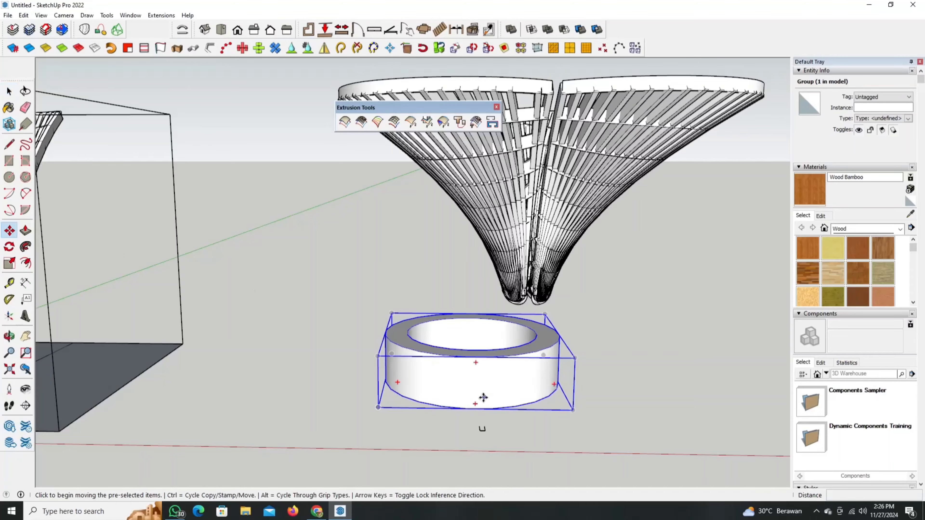
left_click(469, 410)
left_click(551, 409)
middle_click_drag(551, 409, 356, 430)
middle_click_drag(357, 430, 552, 413, "shift")
middle_click_drag(578, 337, 412, 330, "shift")
scroll(411, 330, "down", 2)
Step: Combine the two petal groups of the canopy into a single group
left_click(371, 202)
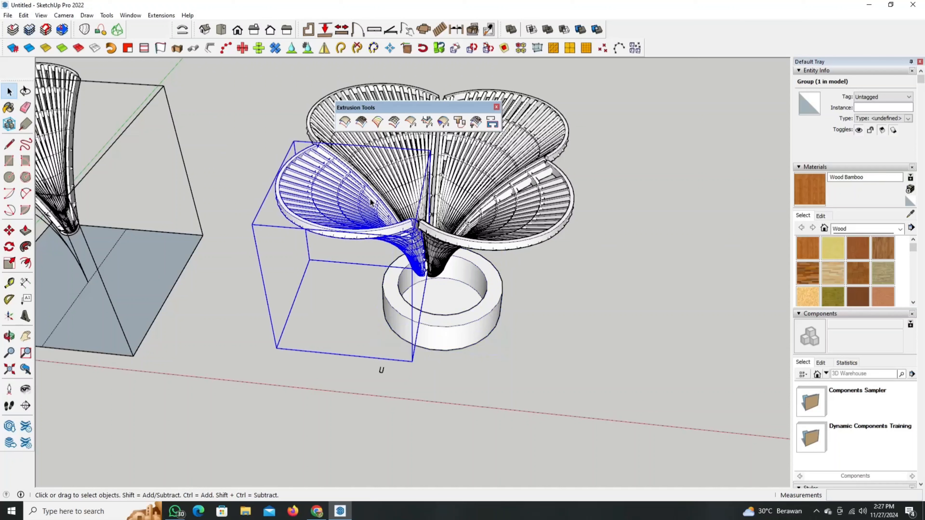
left_click(506, 149, "shift")
right_click(492, 101)
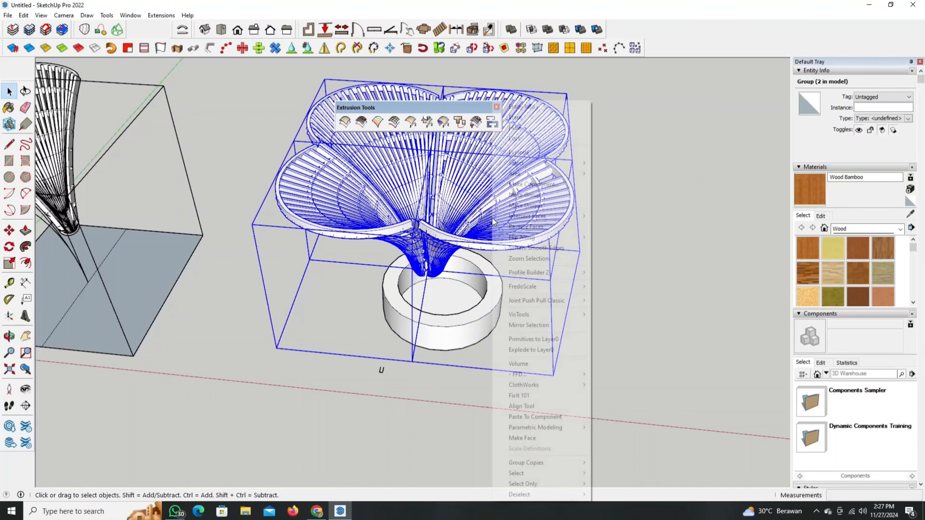
left_click(526, 194)
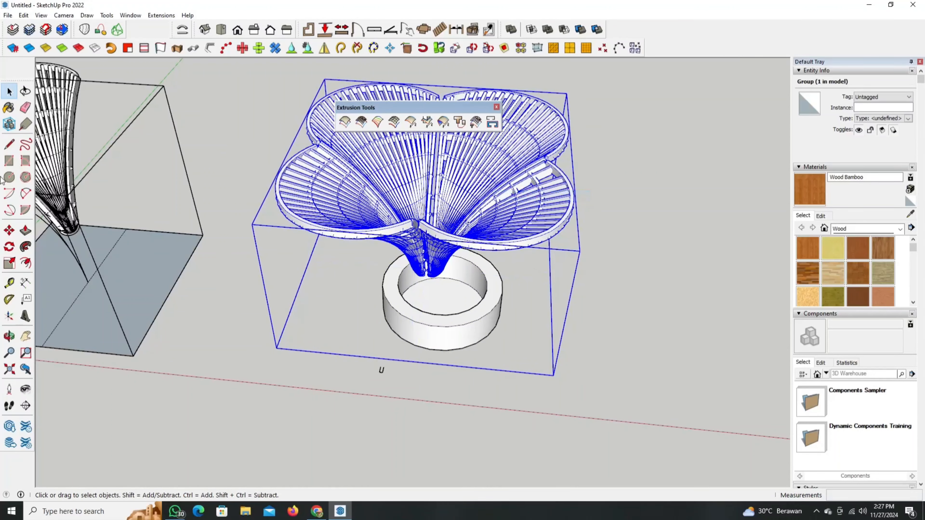
left_click(312, 371)
left_click(421, 249)
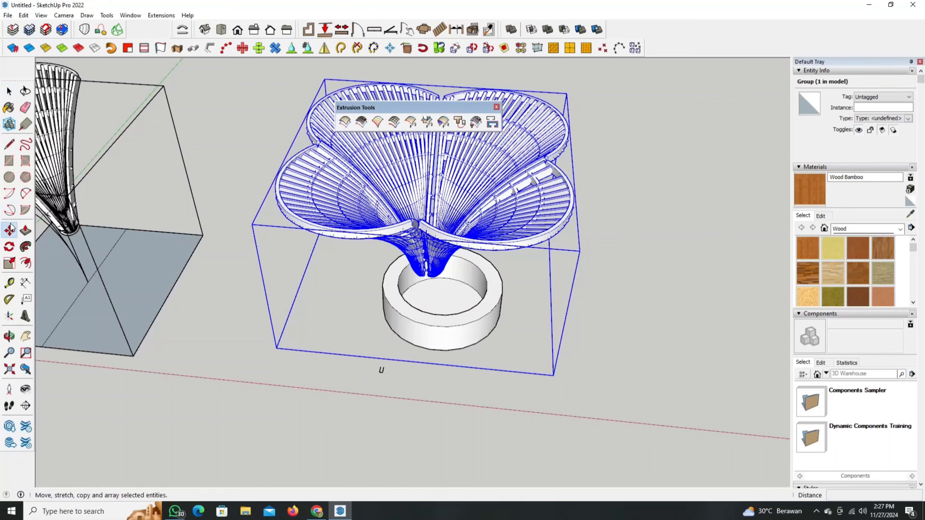
scroll(466, 347, "up", 3)
key("space")
left_click(85, 402)
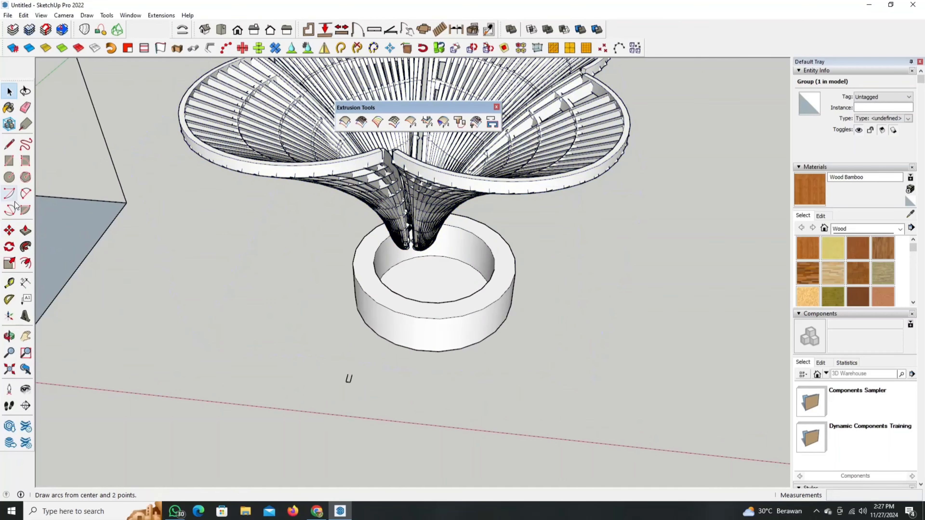
Step: Draw a straight line across the inner floor of the ring, from one side of its circular edge to the other
left_click(9, 144)
scroll(469, 328, "up", 5)
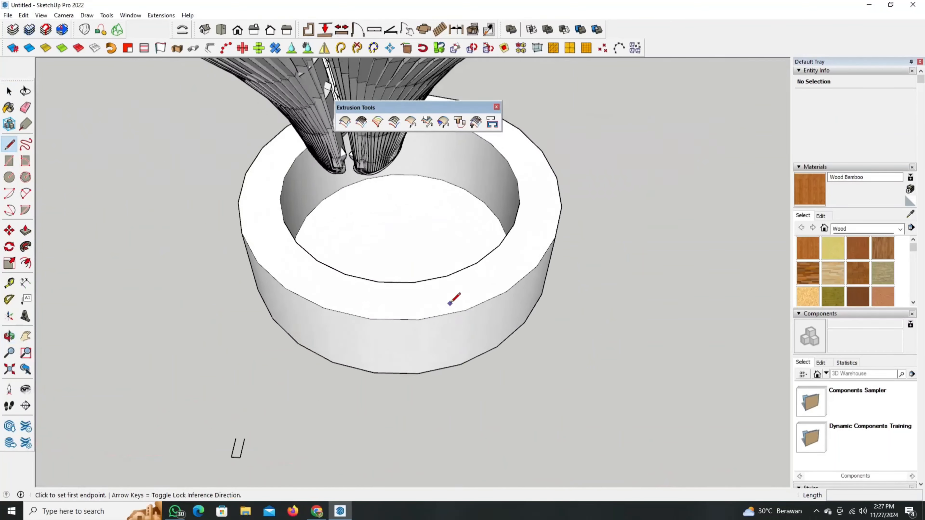
middle_click_drag(449, 304, 413, 265)
scroll(357, 198, "up", 3)
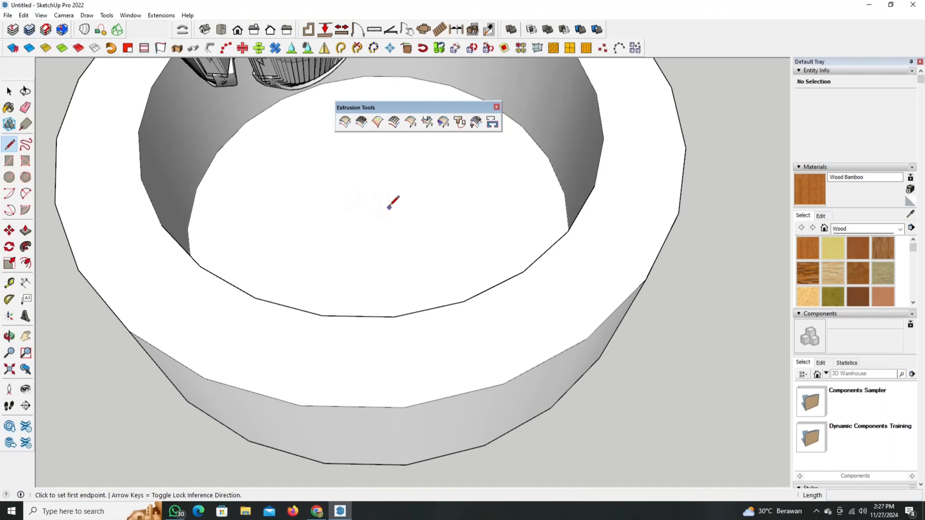
left_click(191, 207)
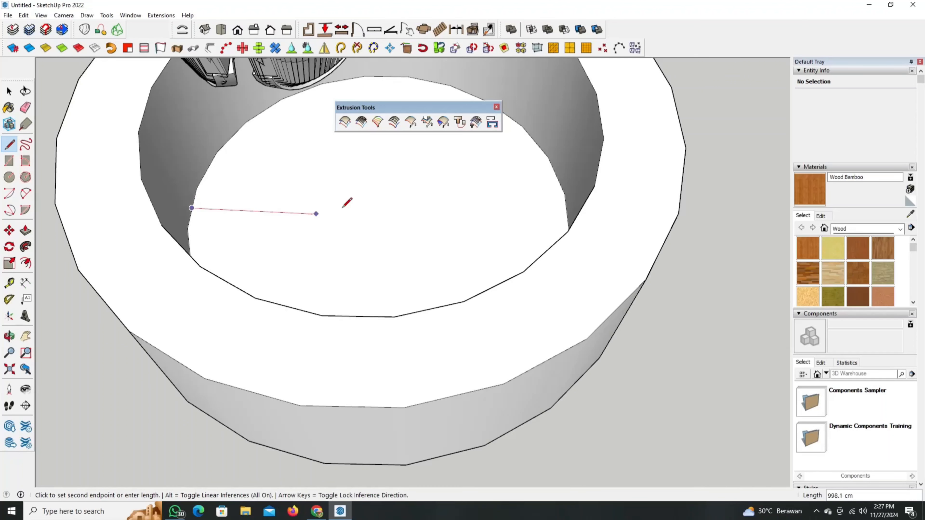
middle_click_drag(346, 202, 543, 198)
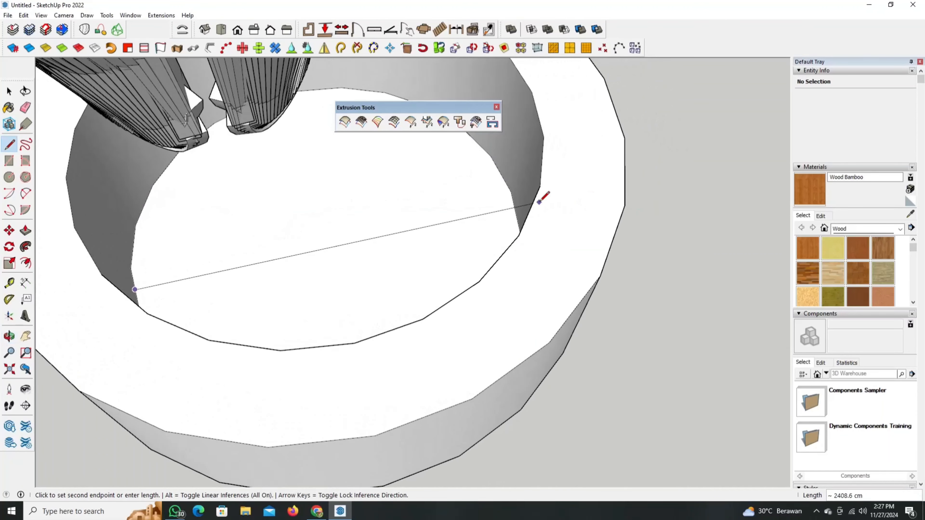
left_click(515, 211)
key("space")
scroll(475, 231, "down", 3)
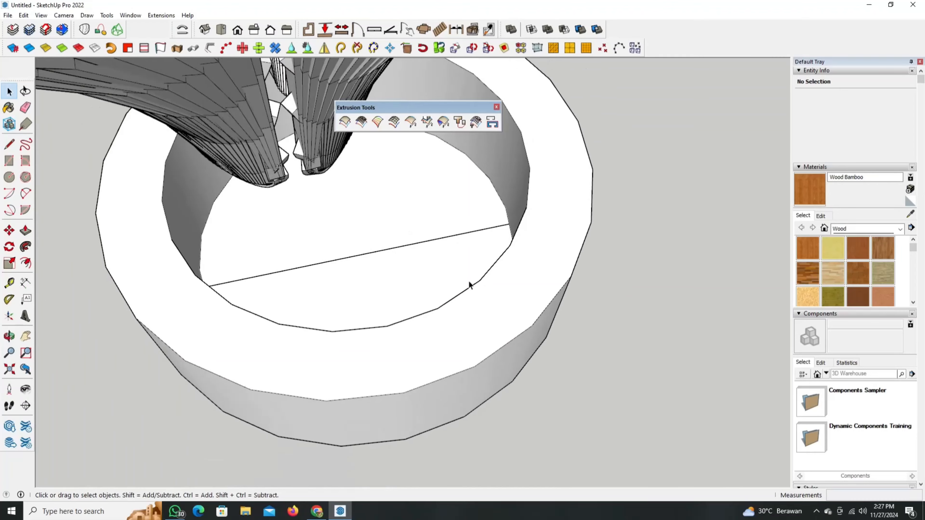
Step: Move the canopy group down into the ring so its base rests at the line on the inner floor
middle_click_drag(470, 283, 295, 141)
left_click(274, 119)
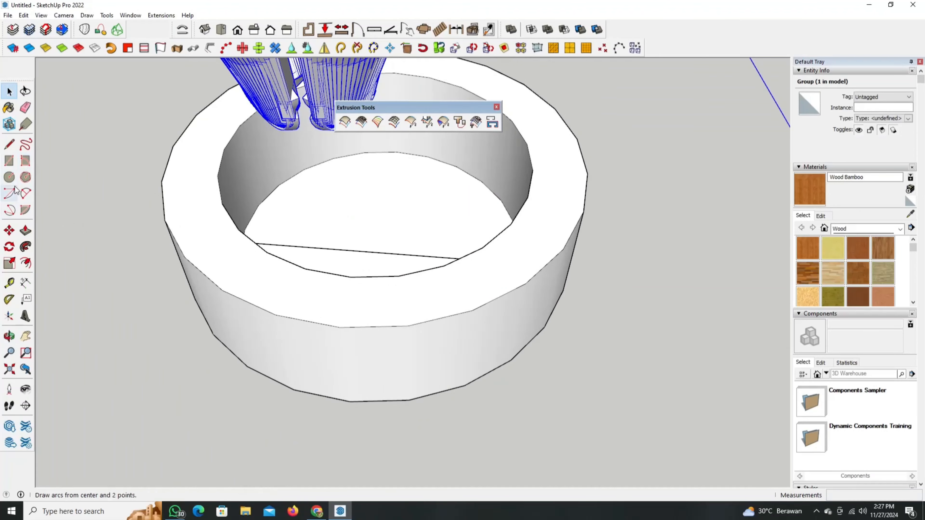
left_click(9, 230)
middle_click_drag(157, 233, 327, 307)
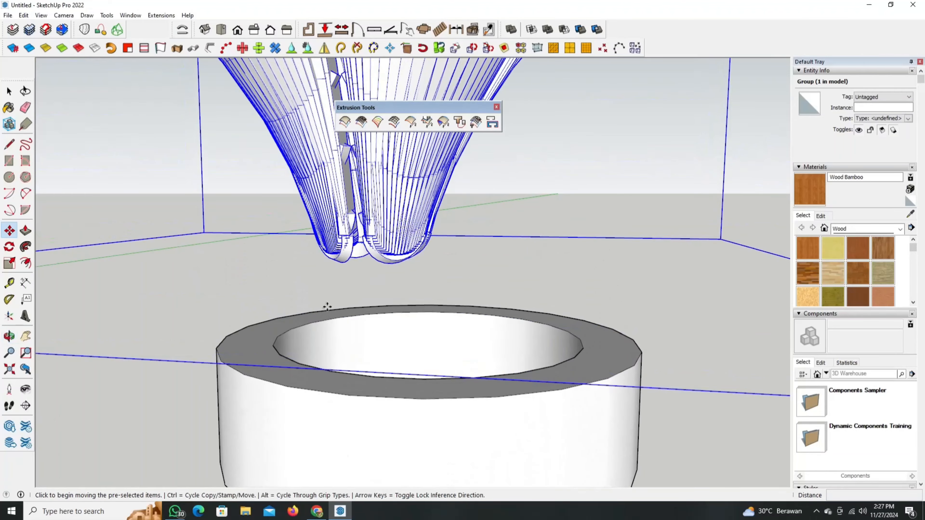
left_click(345, 263)
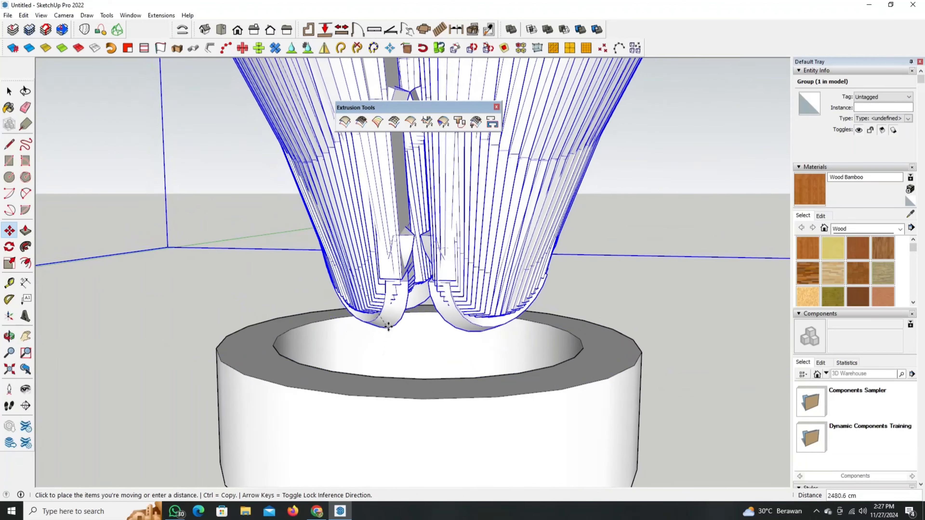
middle_click_drag(404, 368, 475, 366)
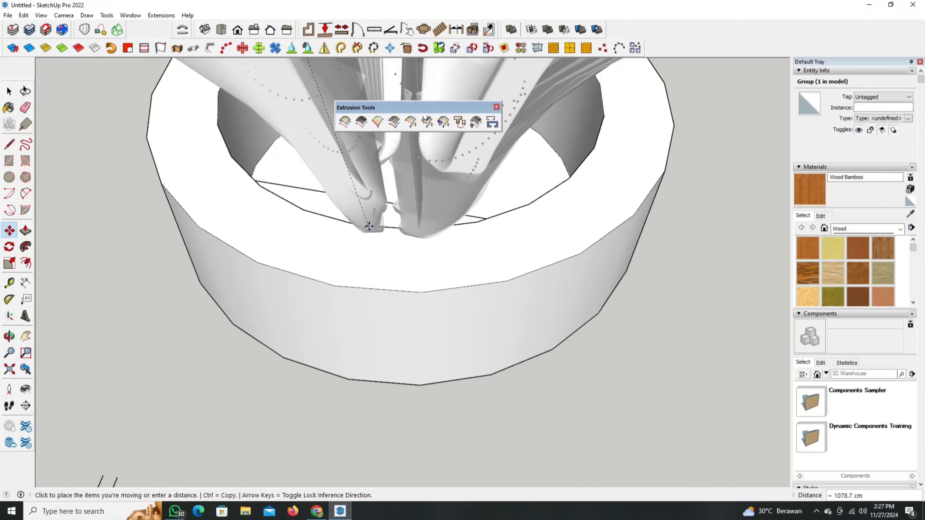
left_click(376, 216)
key("space")
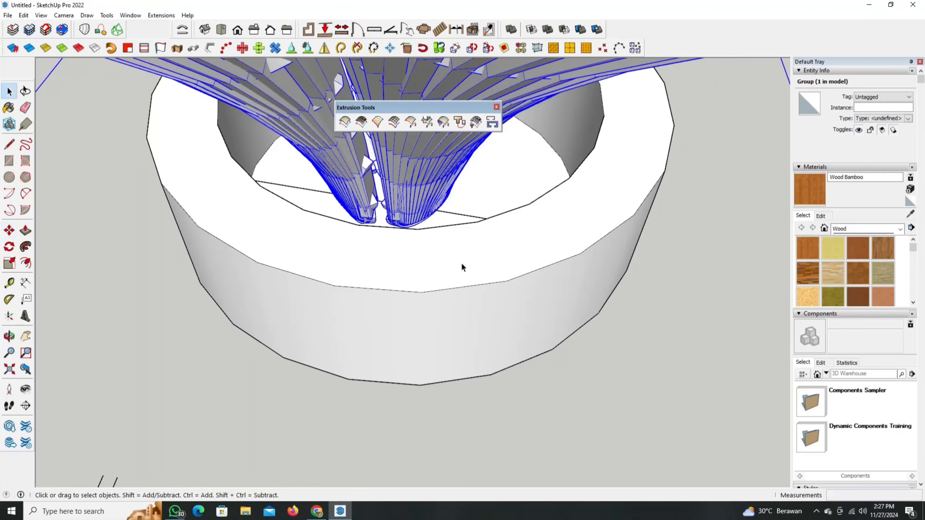
Step: Shift the ring group slightly sideways to line it up with the canopy's base and clear the selection
middle_click_drag(463, 266, 474, 163)
left_click(390, 268)
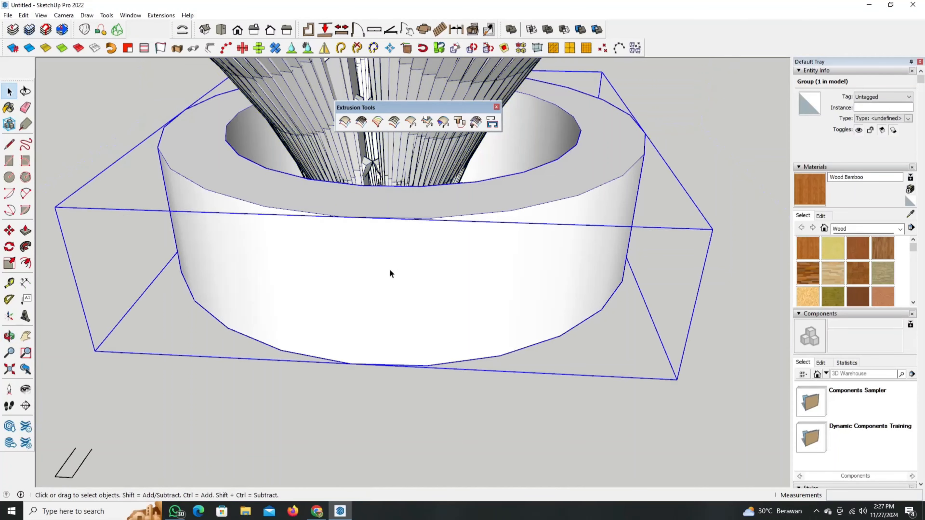
middle_click_drag(390, 269, 84, 240)
left_click(11, 232)
left_click(365, 281)
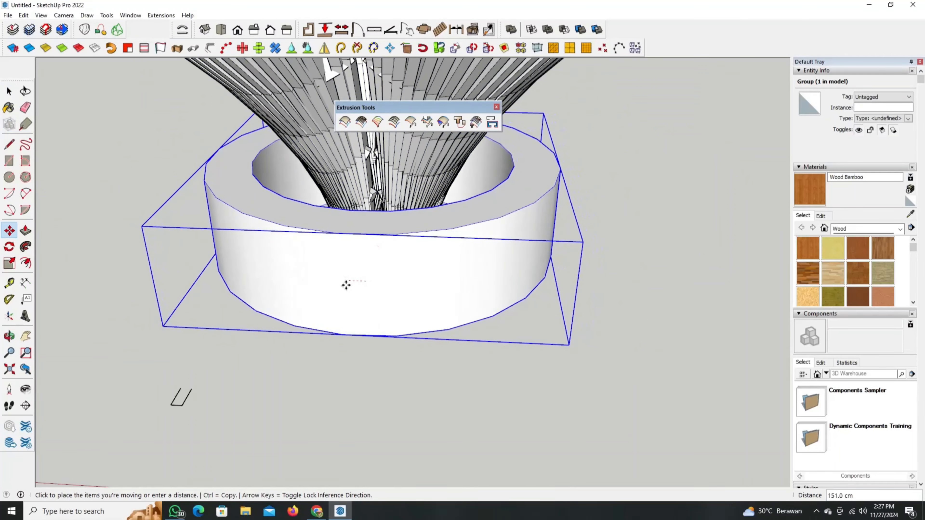
left_click(351, 283)
key("space")
left_click(627, 257)
Step: Viewing the ring from another side, nudge it slightly to centre it around the canopy's base, then deselect it
middle_click_drag(628, 256, 133, 205)
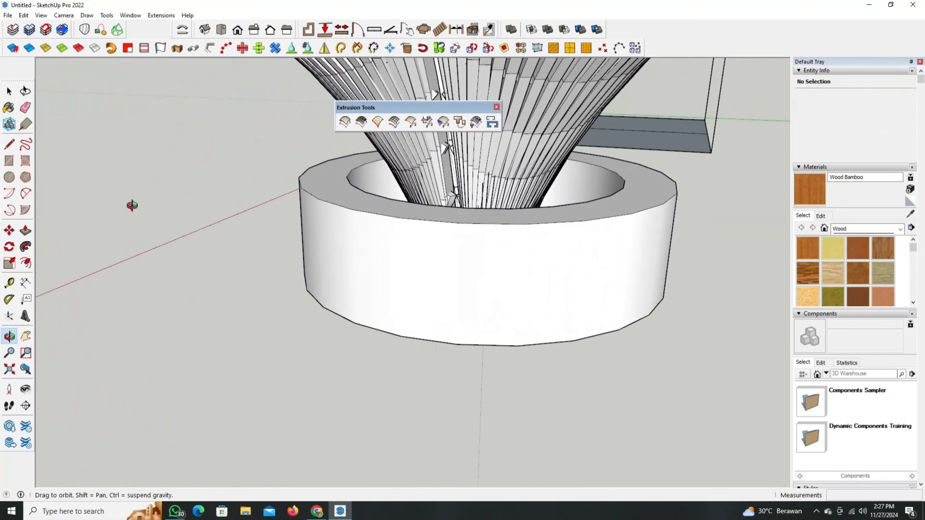
middle_click_drag(537, 281, 591, 340)
left_click(592, 339)
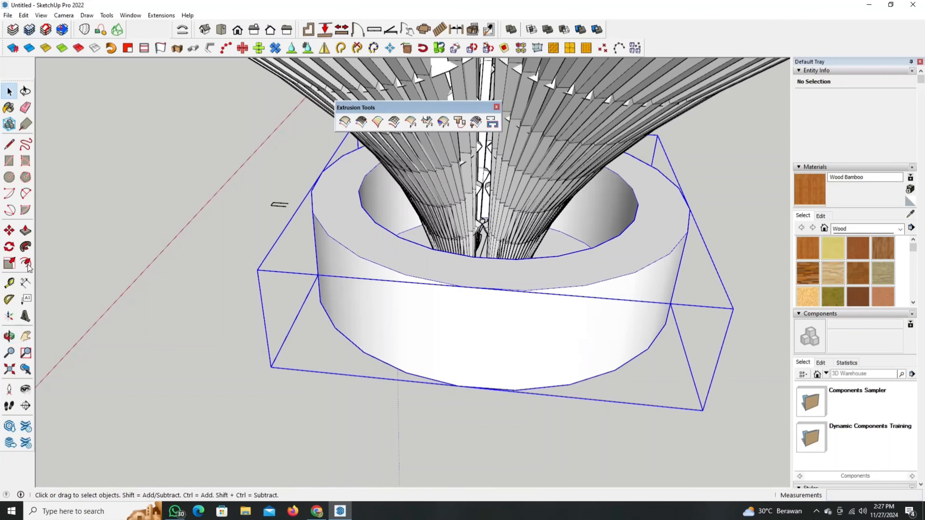
left_click(9, 230)
left_click(465, 335)
left_click(450, 335)
key("space")
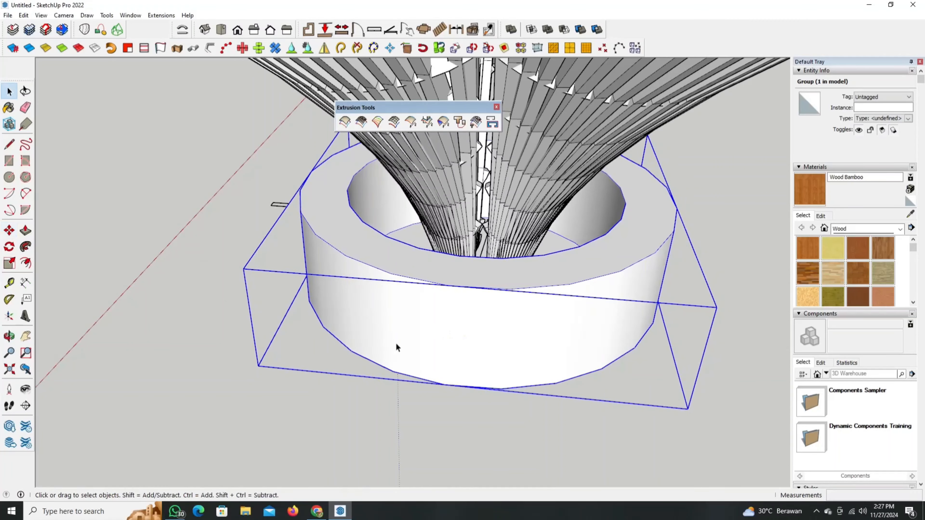
left_click(202, 366)
Step: Paint the whole canopy group with the Wood Bamboo material and clear the selection
middle_click_drag(202, 365, 460, 275)
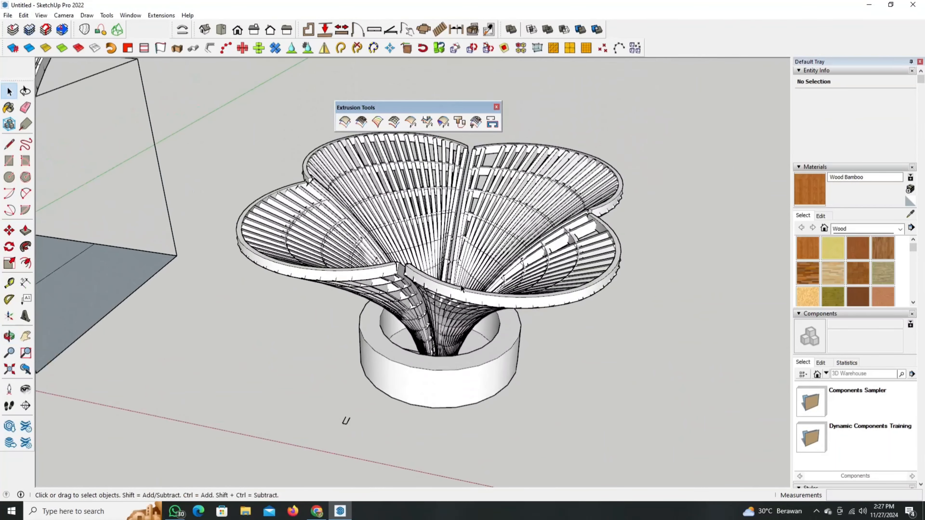
left_click(460, 275)
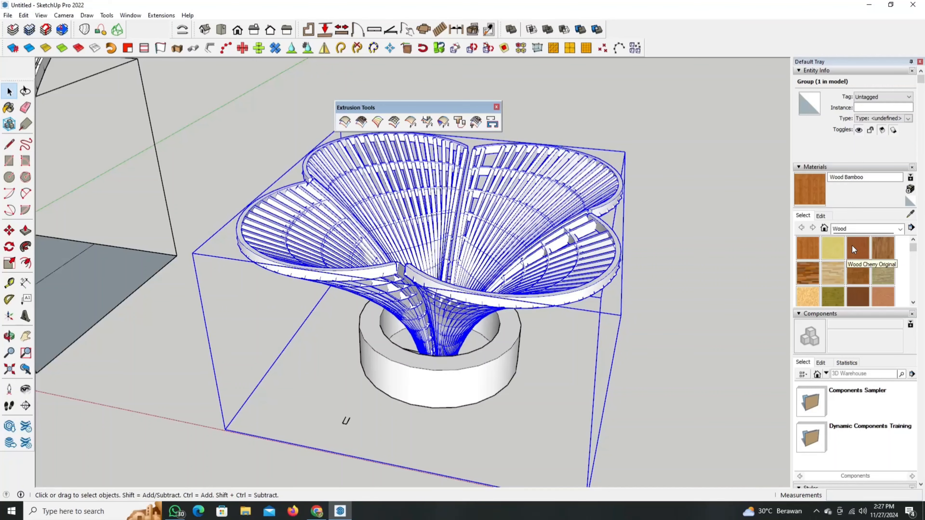
left_click(811, 247)
left_click(525, 251)
key("space")
left_click(625, 394)
Step: Delete the three stray edges forming a small U-shaped profile on the ground in front of the ring
middle_click_drag(624, 395, 435, 365)
scroll(448, 331, "up", 2)
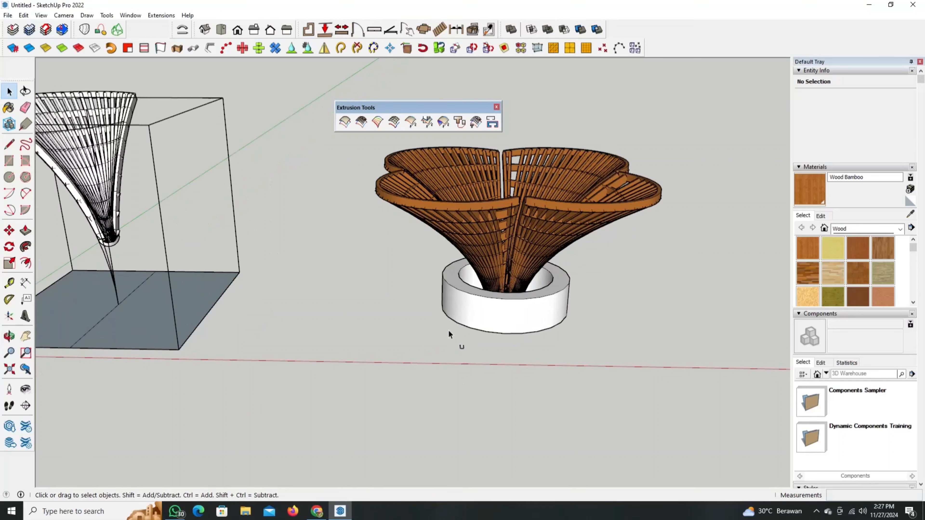
left_click_drag(479, 367, 481, 367)
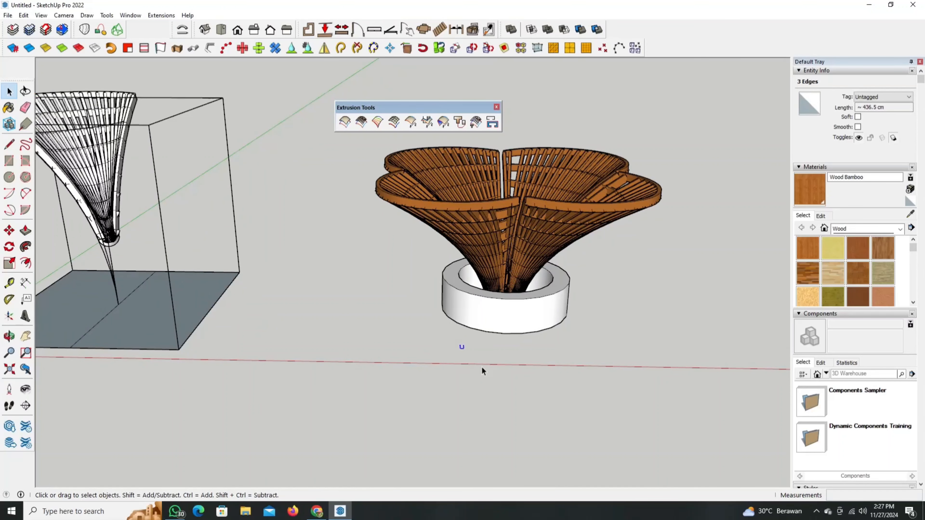
left_click(482, 367)
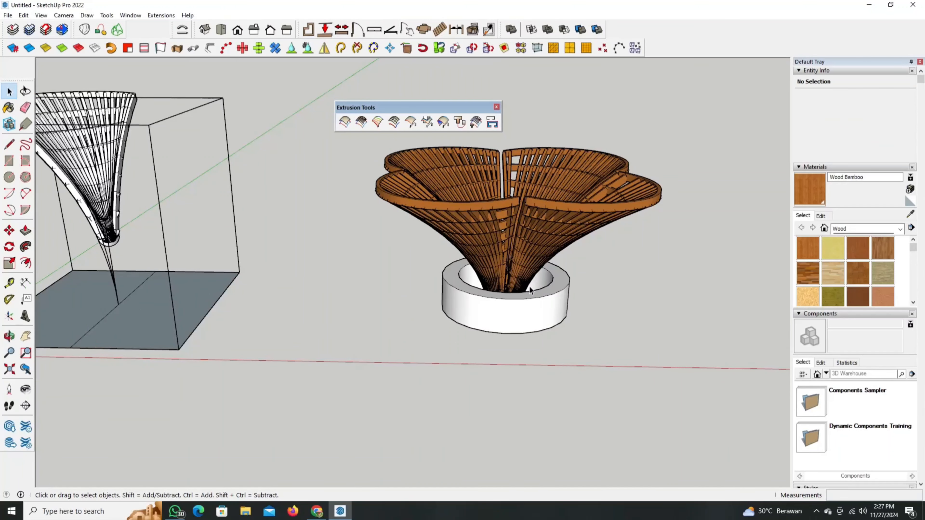